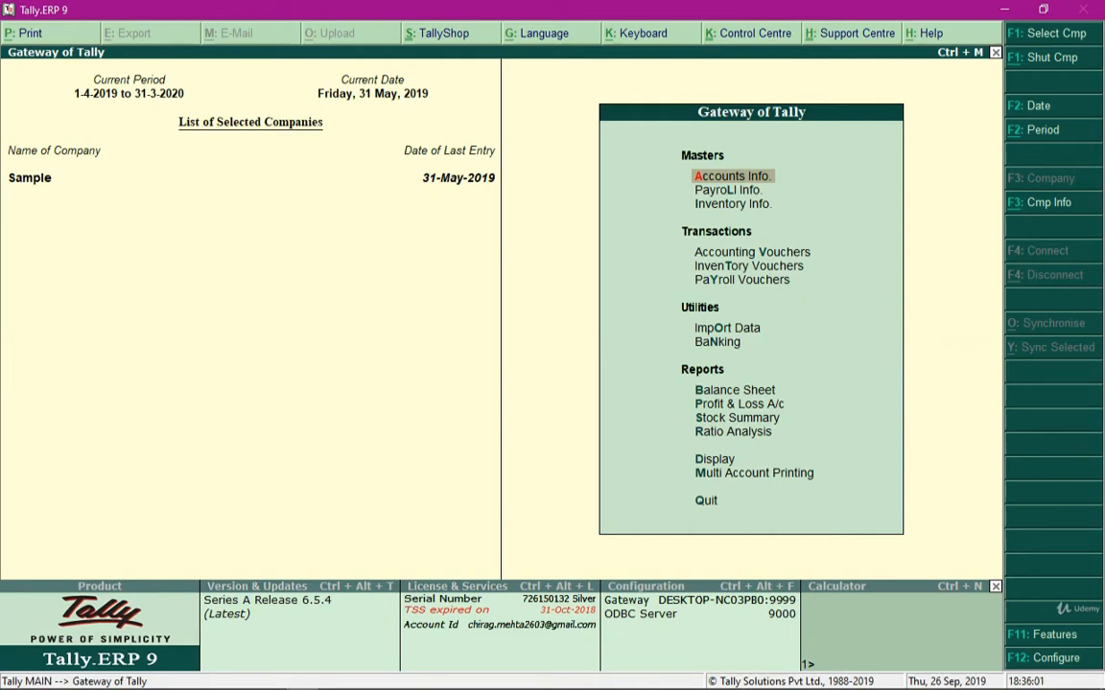
Open the list of voucher types for alteration from the accounts masters
key(Return)
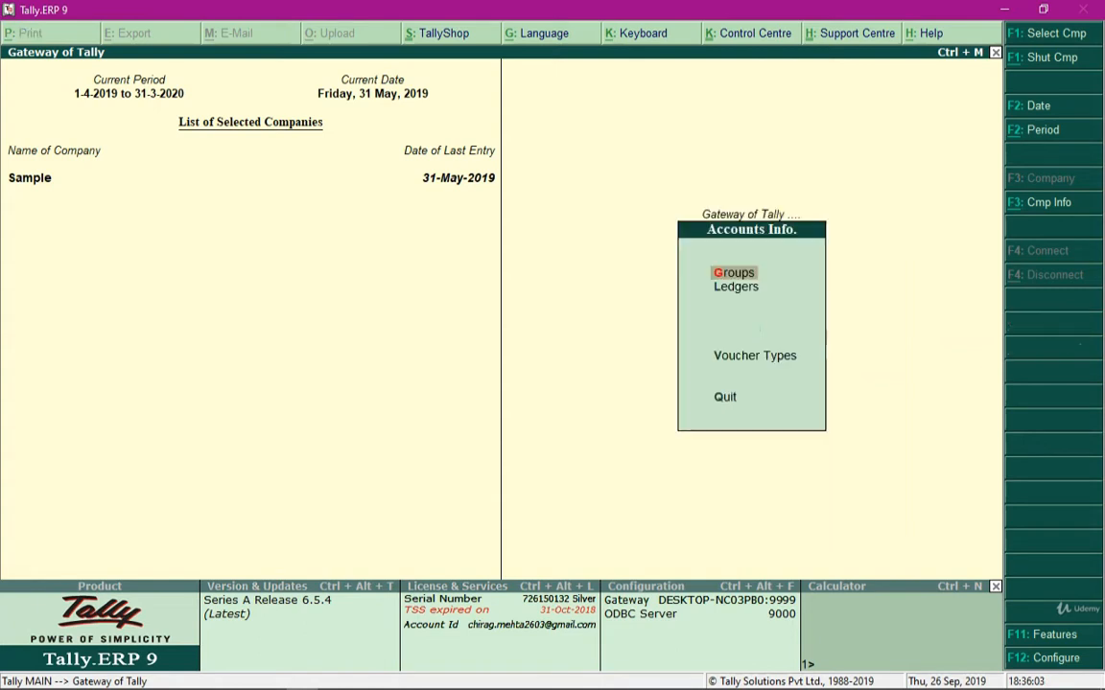
key(Down)
key(Down)
key(Down)
key(Up)
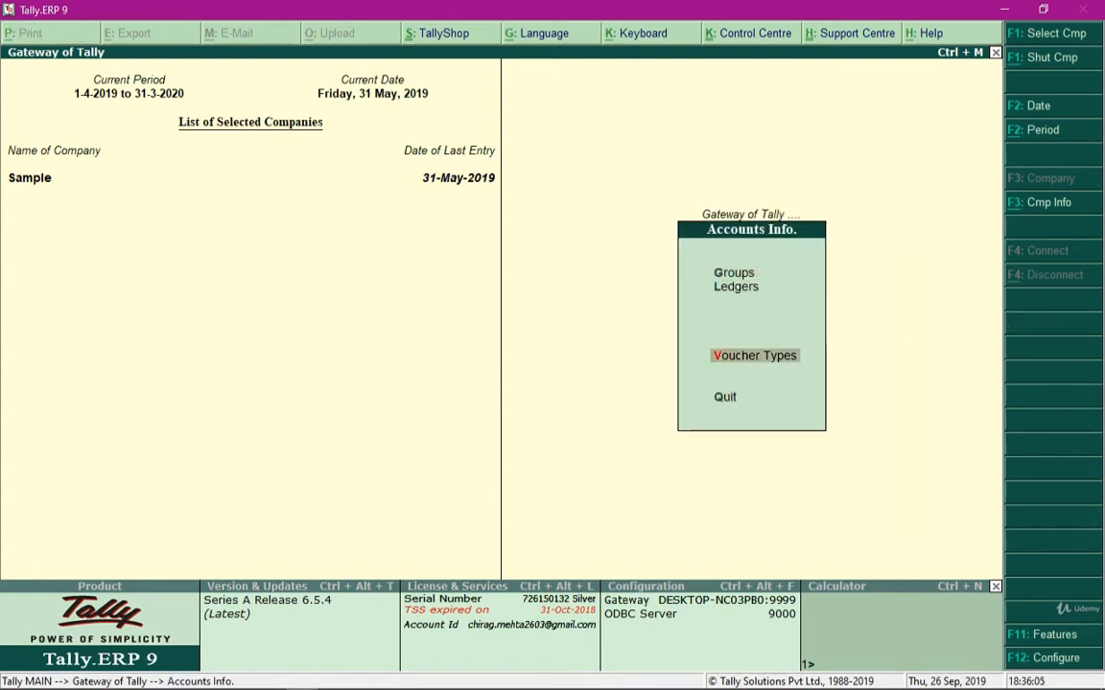
key(Return)
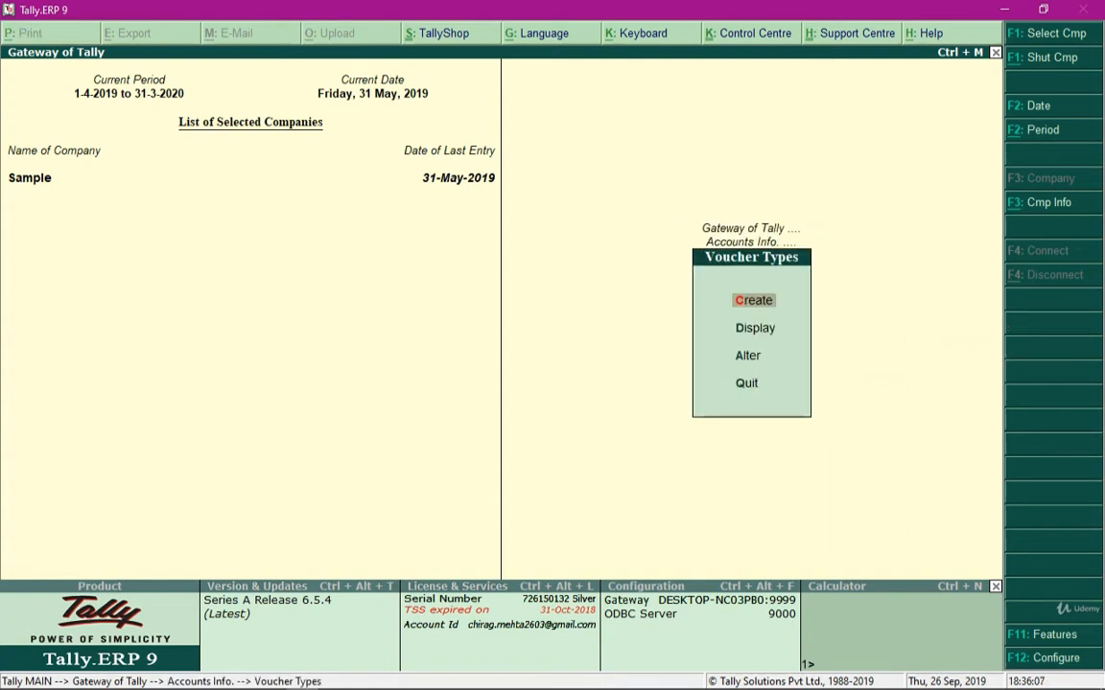
key(Down)
key(Down)
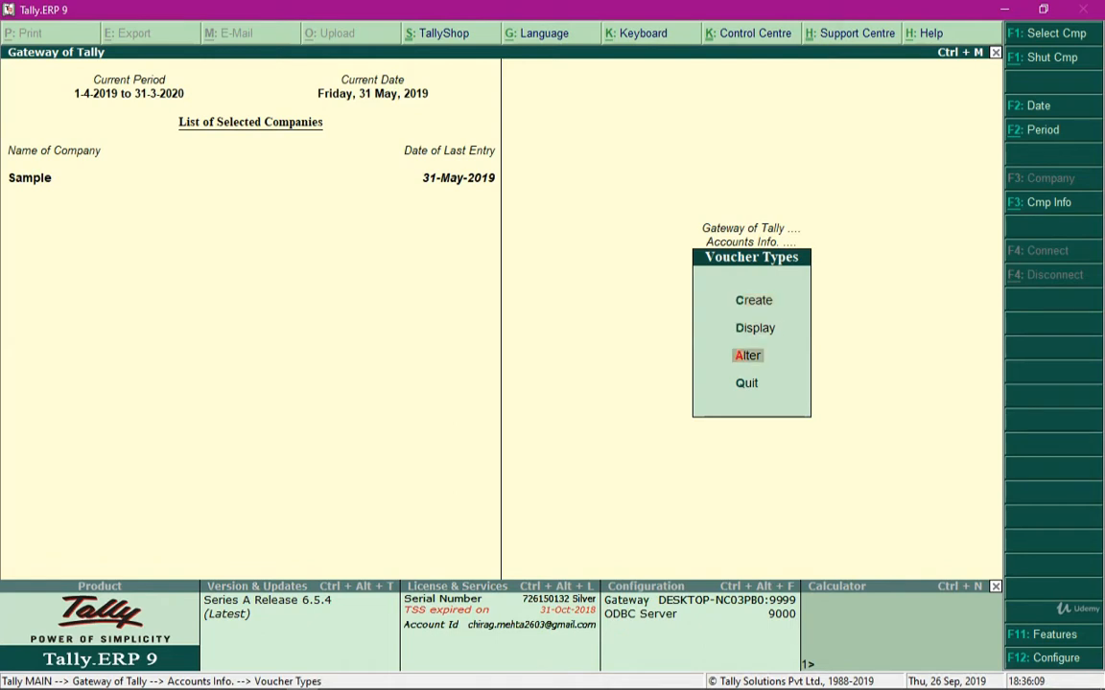
key(Return)
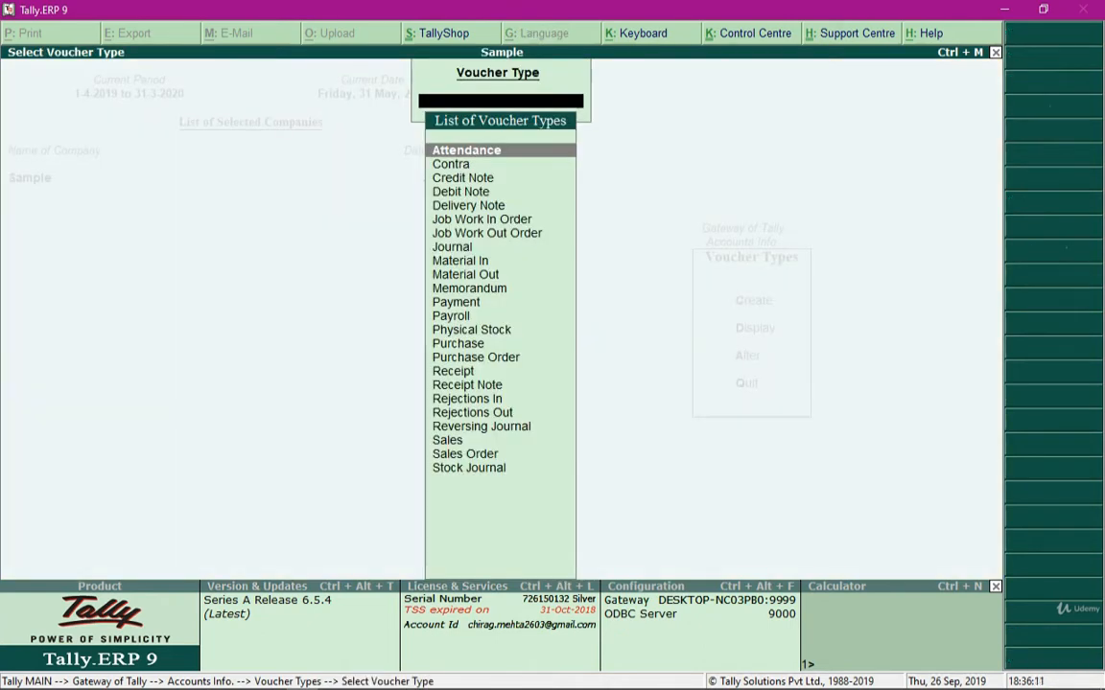
Choose the Sales voucher type and open it for alteration
key(Down)
key(Down)
key(Down)
key(Down)
key(Down)
key(Down)
key(Down)
key(Down)
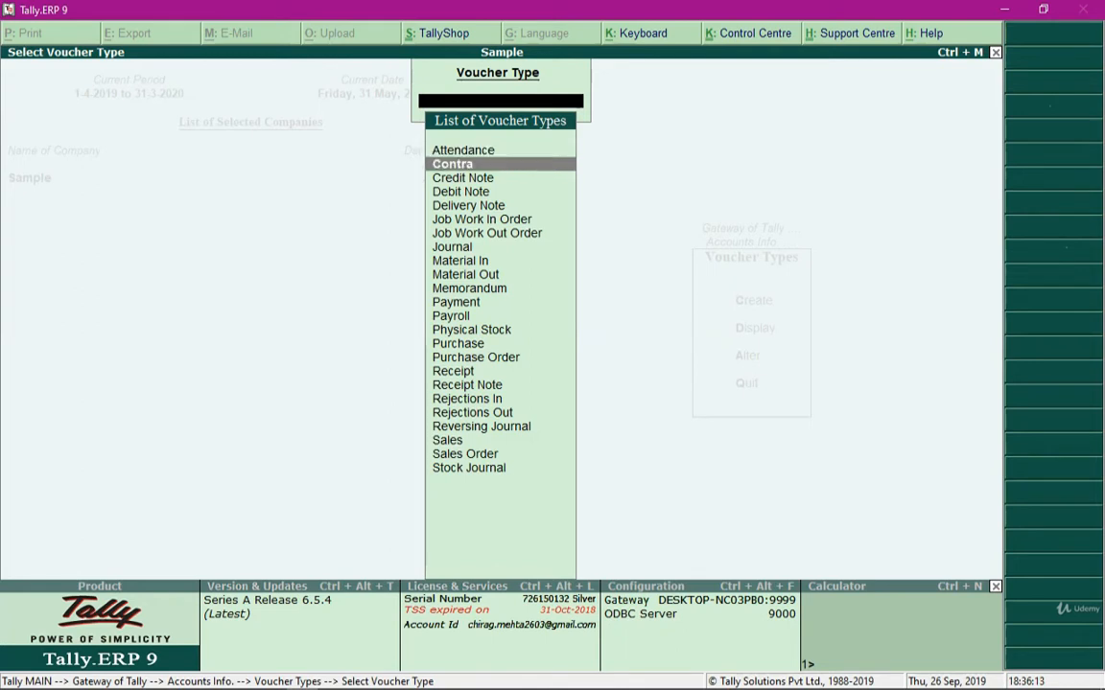
key(Down)
key(Down)
key(Down)
key(Down)
key(Down)
key(Down)
key(Down)
key(Down)
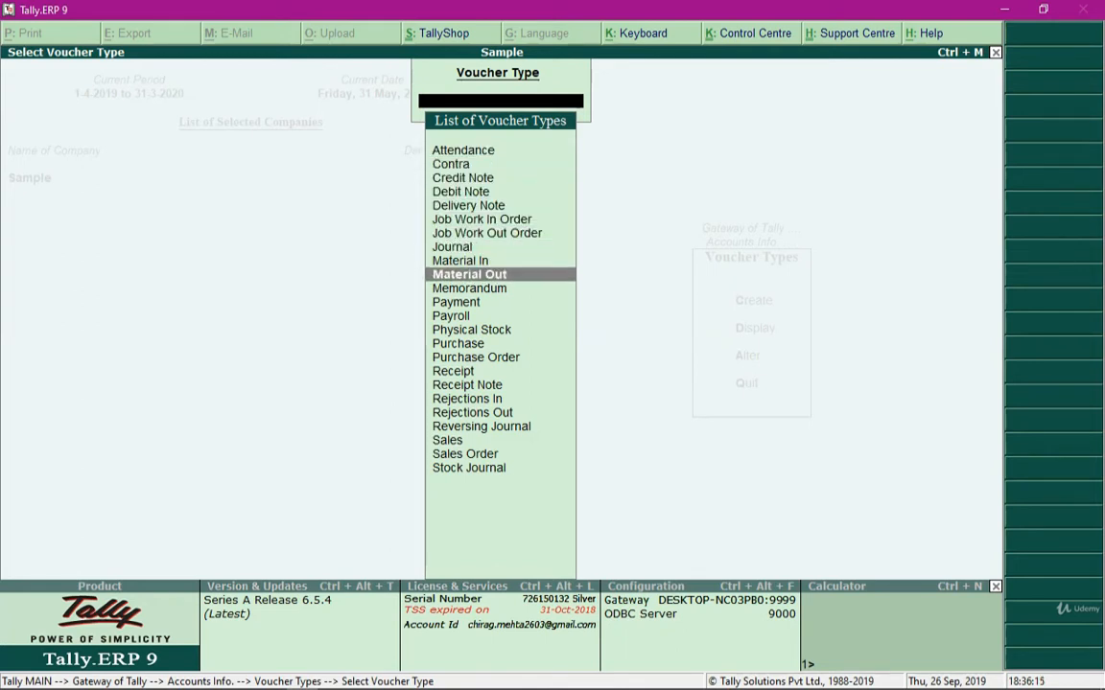
key(Down)
key(Down)
key(Down)
key(Down)
key(Down)
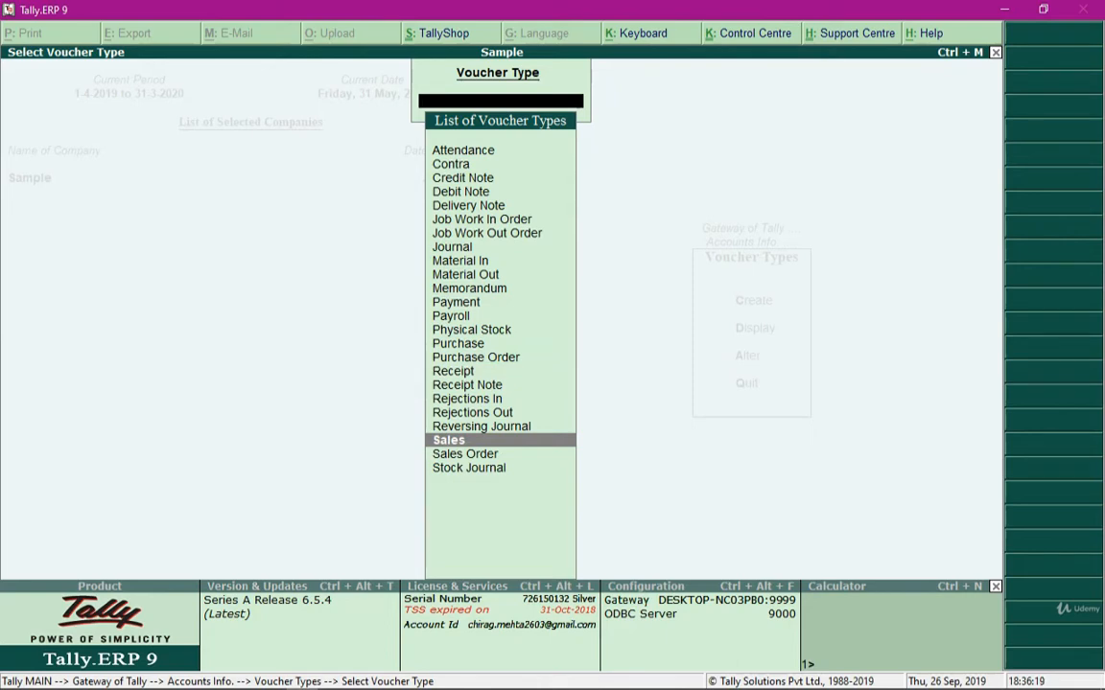
key(Return)
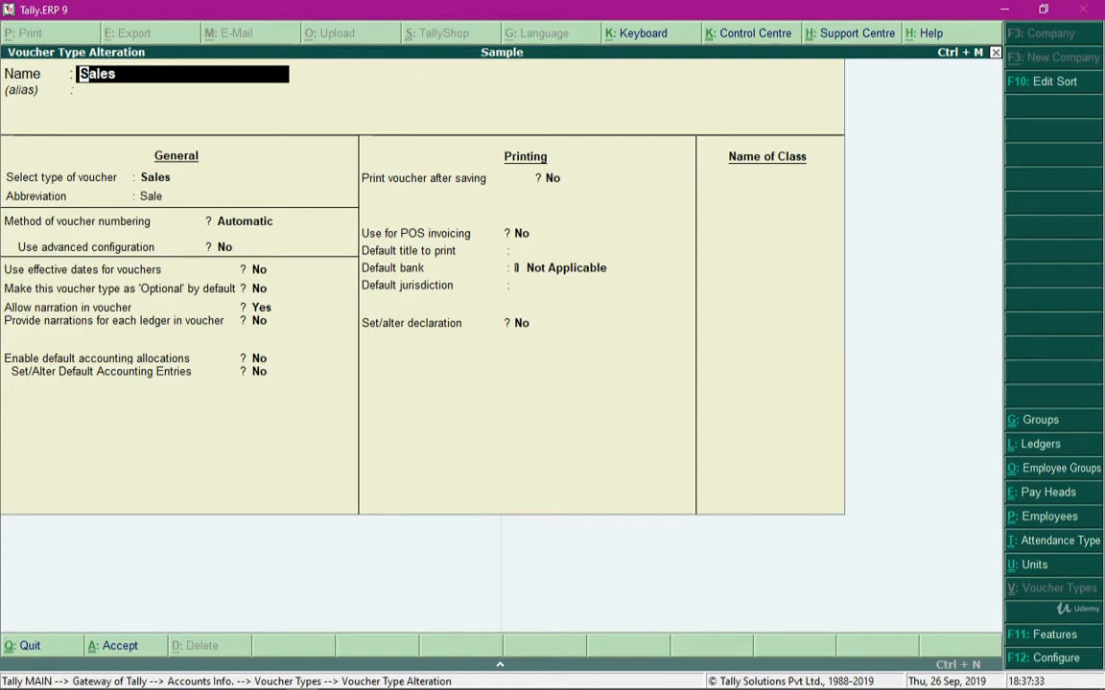
Add a voucher class named Local Sales to the Sales voucher type and open its class settings
click(769, 178)
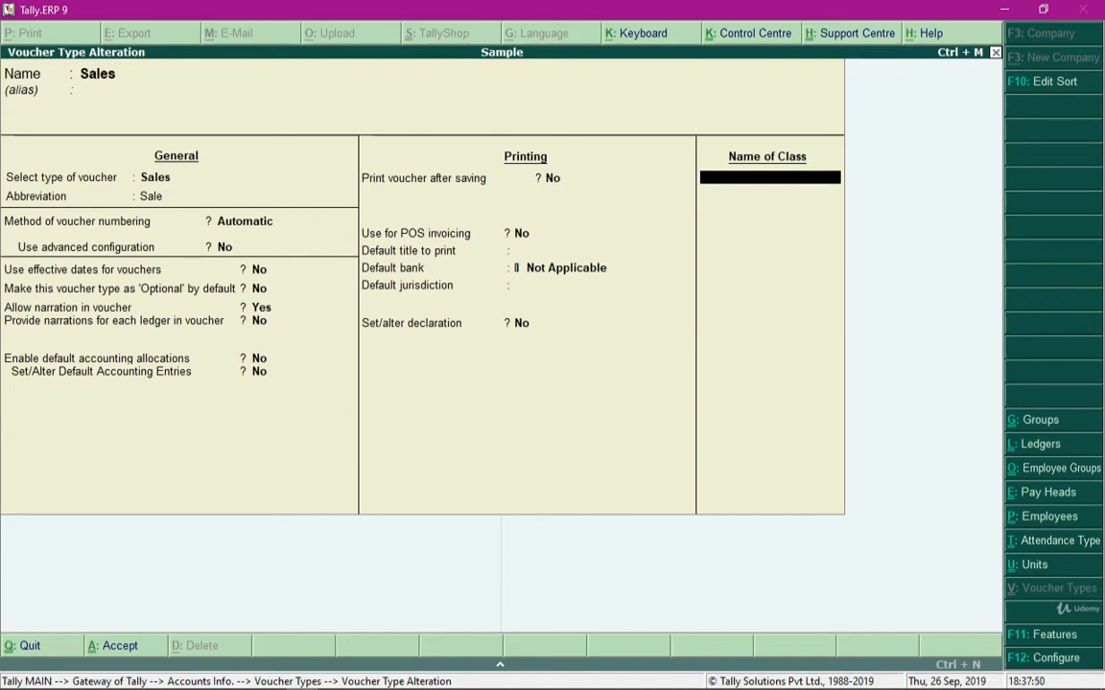
text(Local Sales)
key(Return)
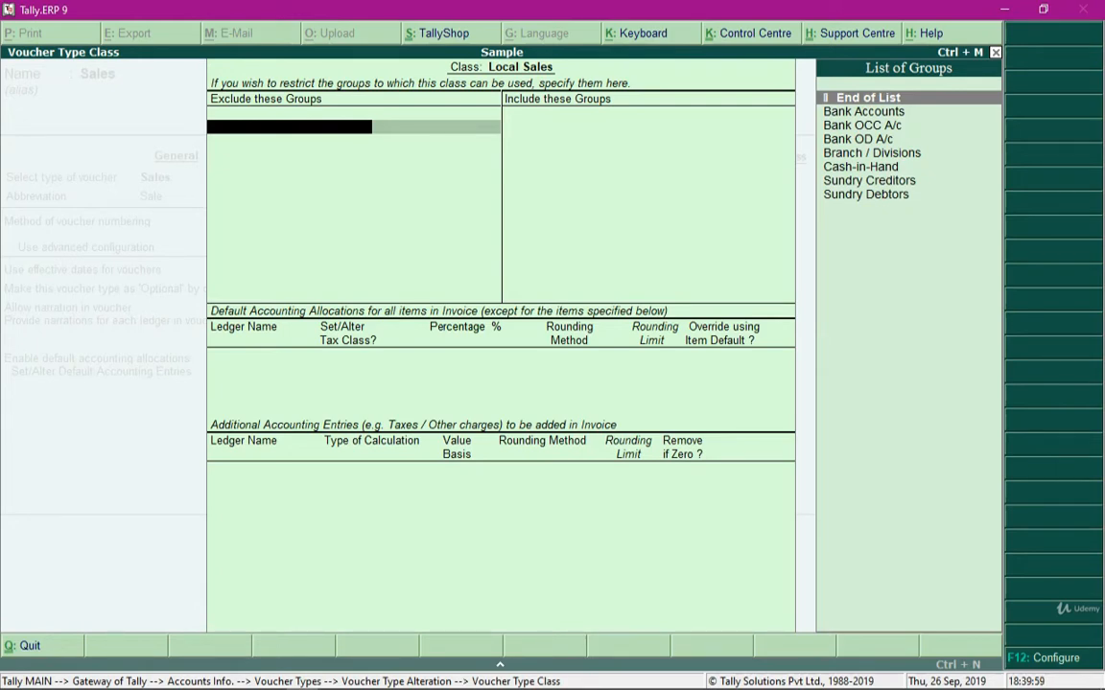
Look through the available groups and end the excluded groups list without excluding any
key(Down)
key(Down)
key(Down)
key(Down)
key(Down)
key(Down)
key(Down)
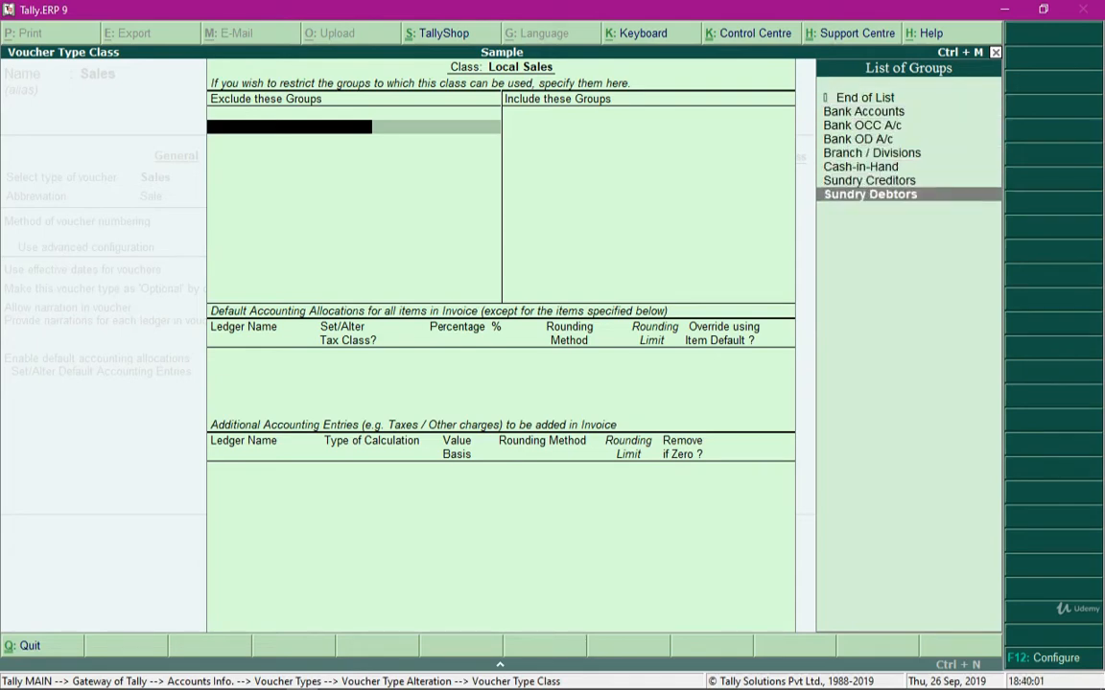
key(Up)
key(Up)
key(Up)
key(Up)
key(Up)
key(Up)
key(Up)
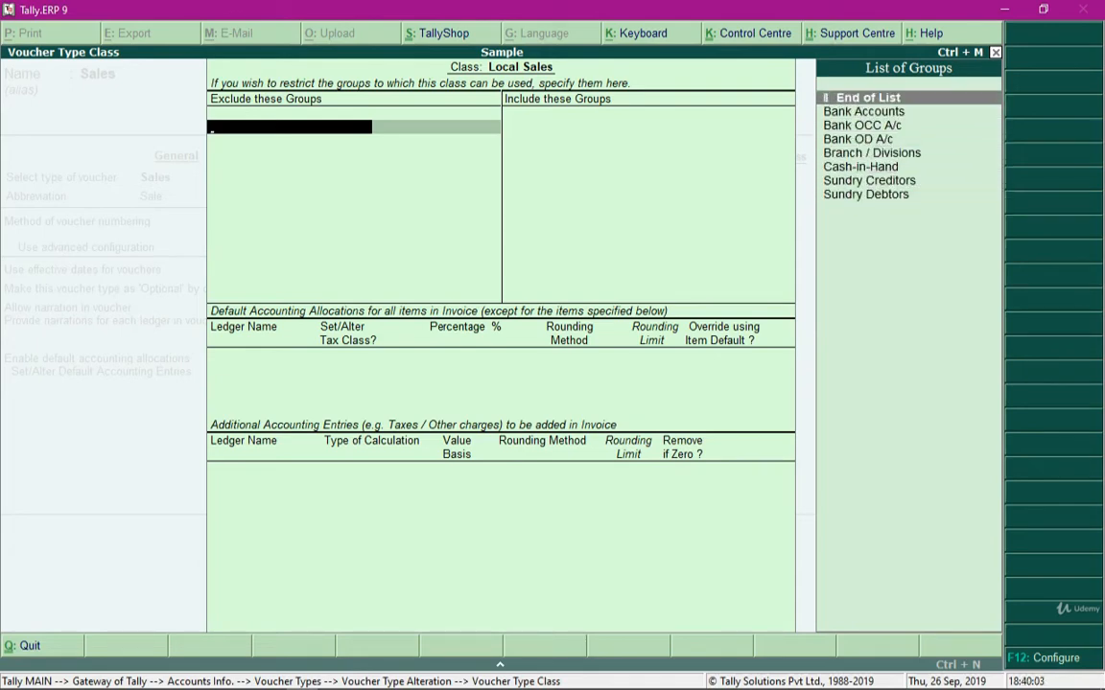
key(Down)
key(Down)
key(Down)
key(Down)
key(Down)
key(Down)
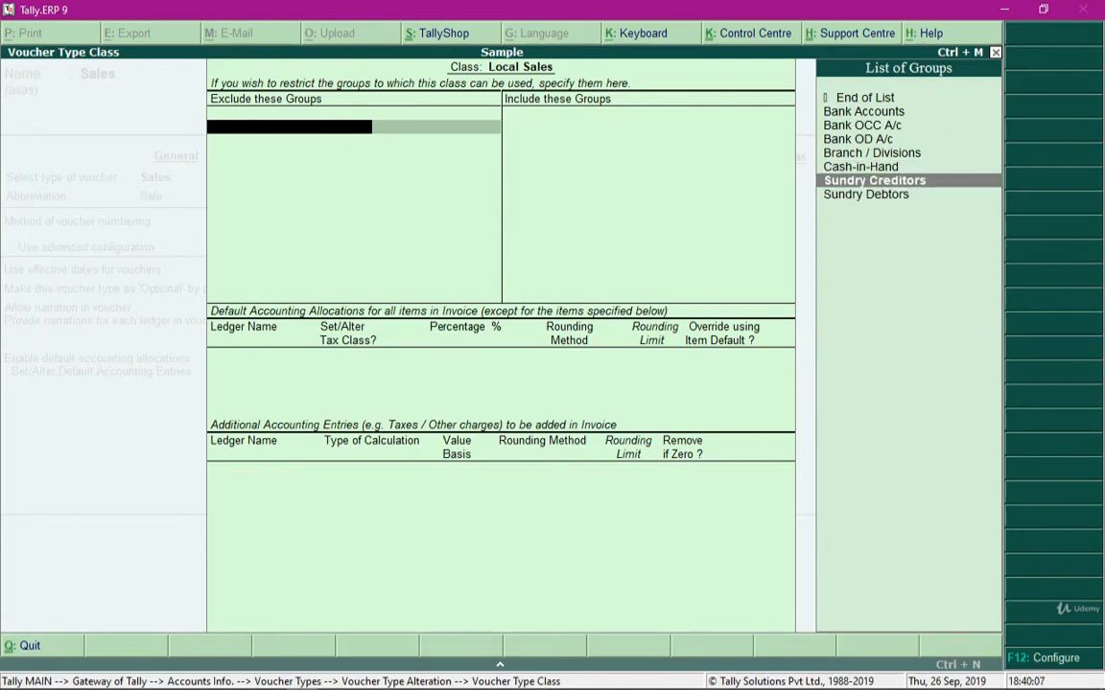
key(Up)
key(Up)
key(Up)
key(Up)
key(Up)
key(Up)
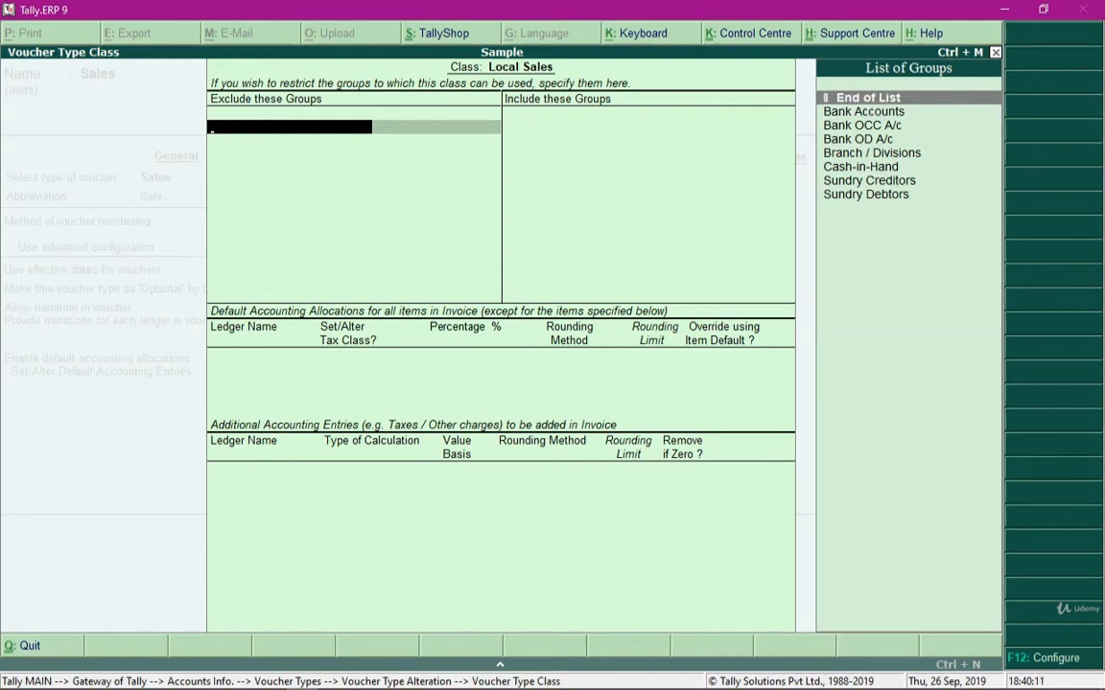
key(Return)
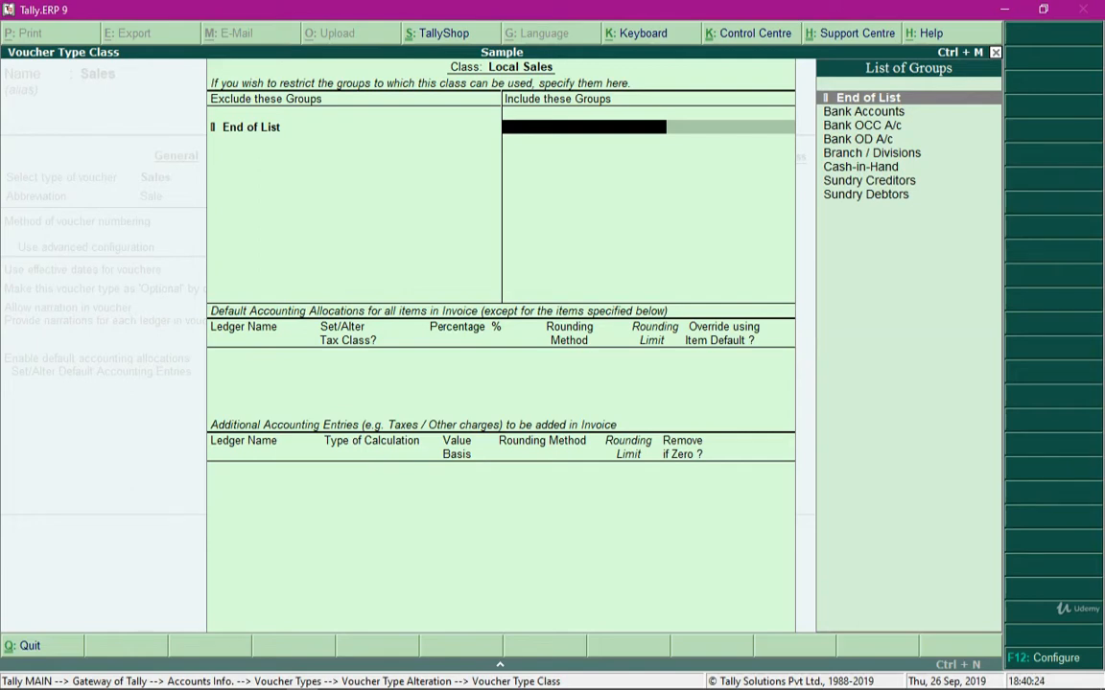
Review the groups that can be included and end the included groups list without adding any
key(Down)
key(Down)
key(Down)
key(Down)
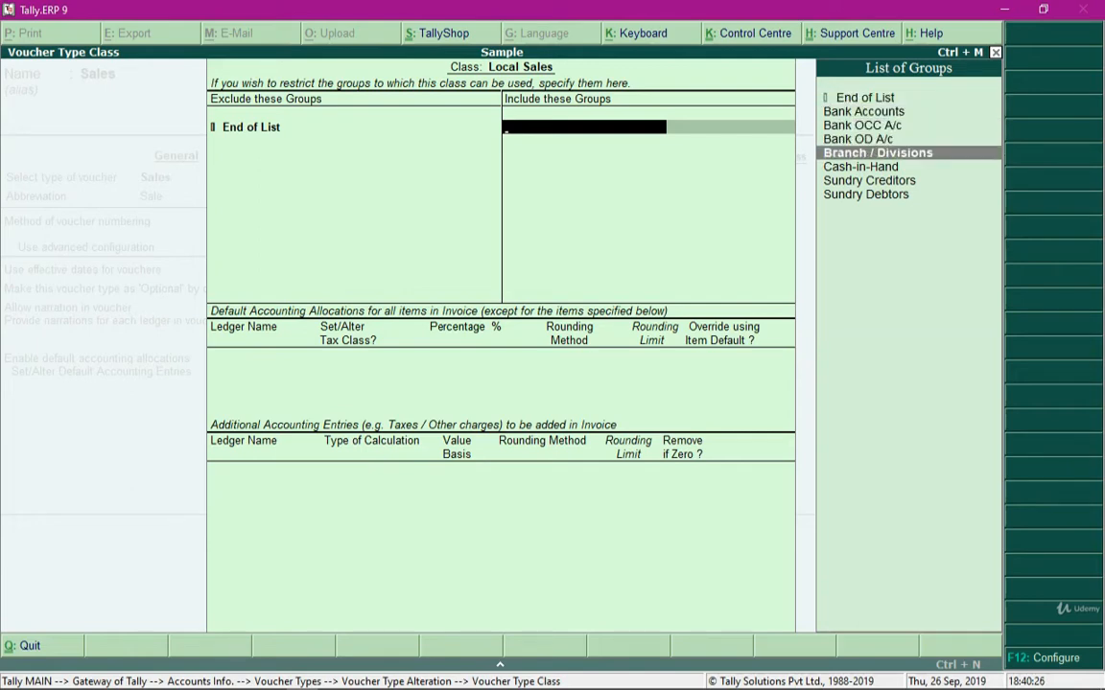
key(Down)
key(Down)
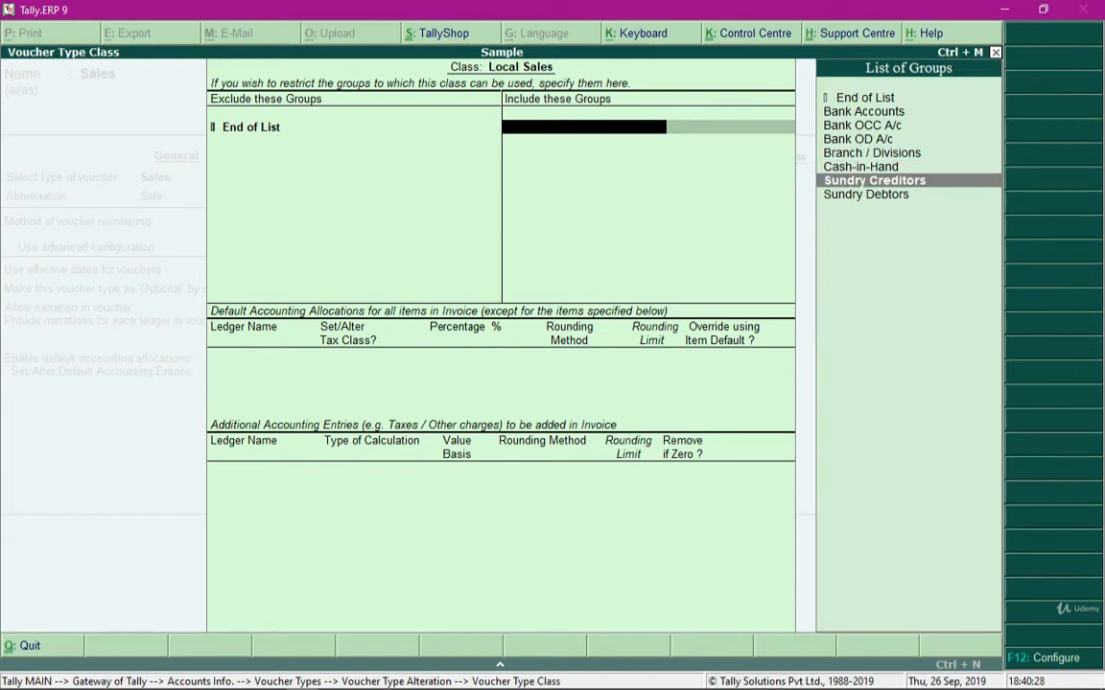
key(Up)
key(Up)
key(Up)
key(Up)
key(Down)
key(Down)
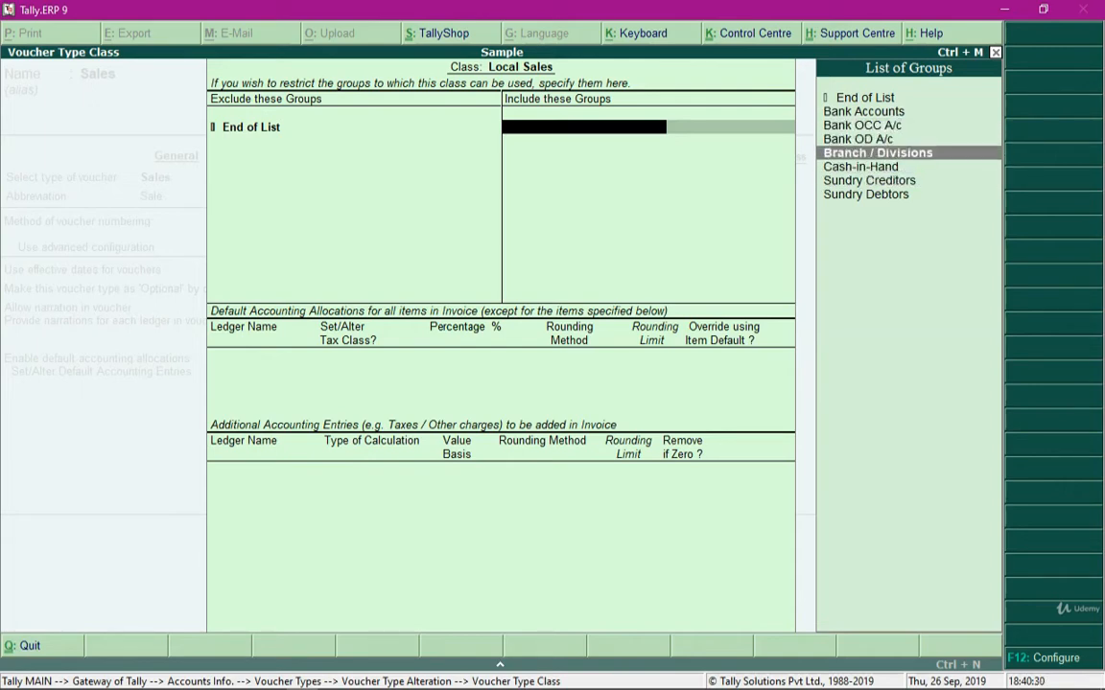
key(Up)
key(Up)
key(Up)
key(Up)
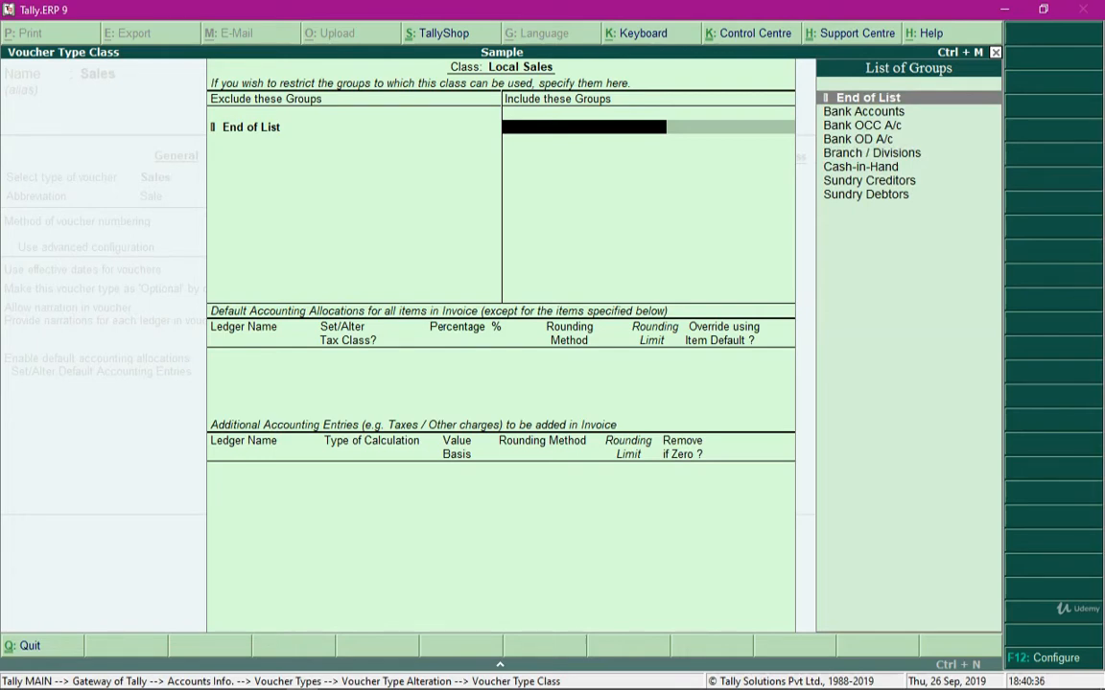
key(Return)
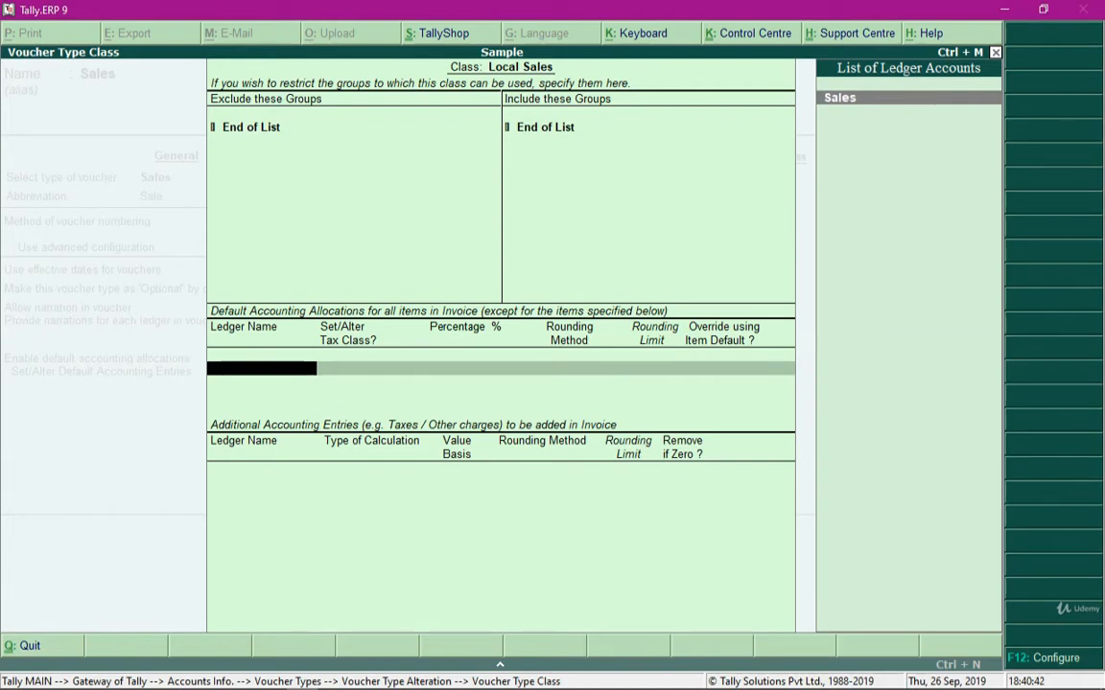
Allocate all invoice items to the Sales ledger at 100 %, with no tax class and no item default override
key(Return)
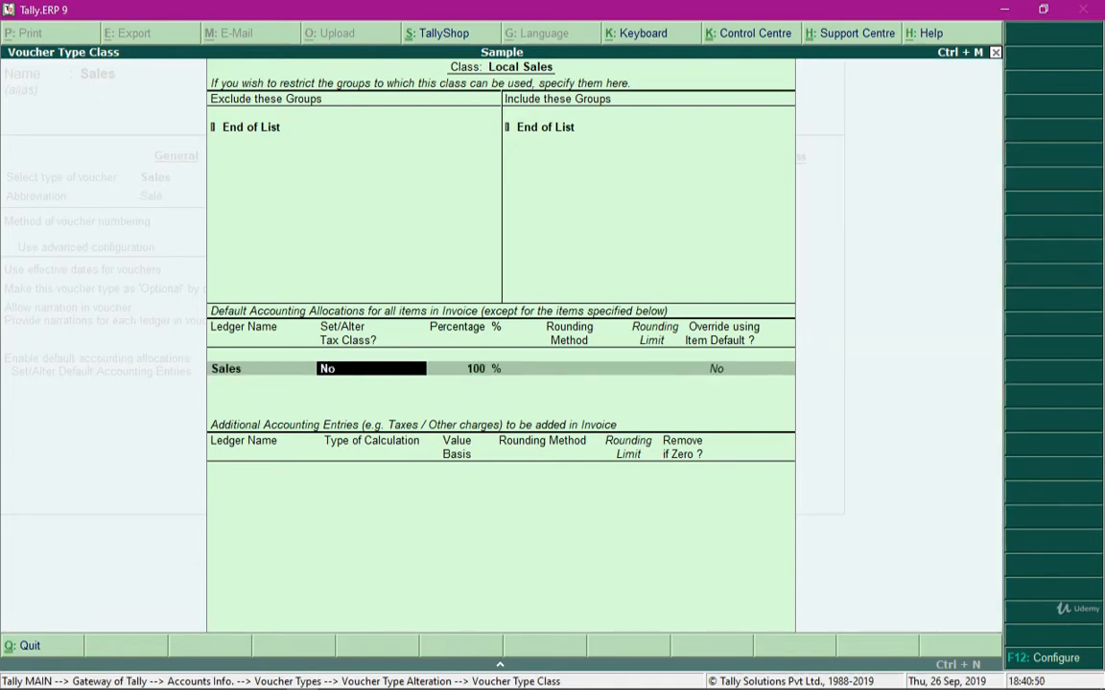
key(Return)
key(Return)
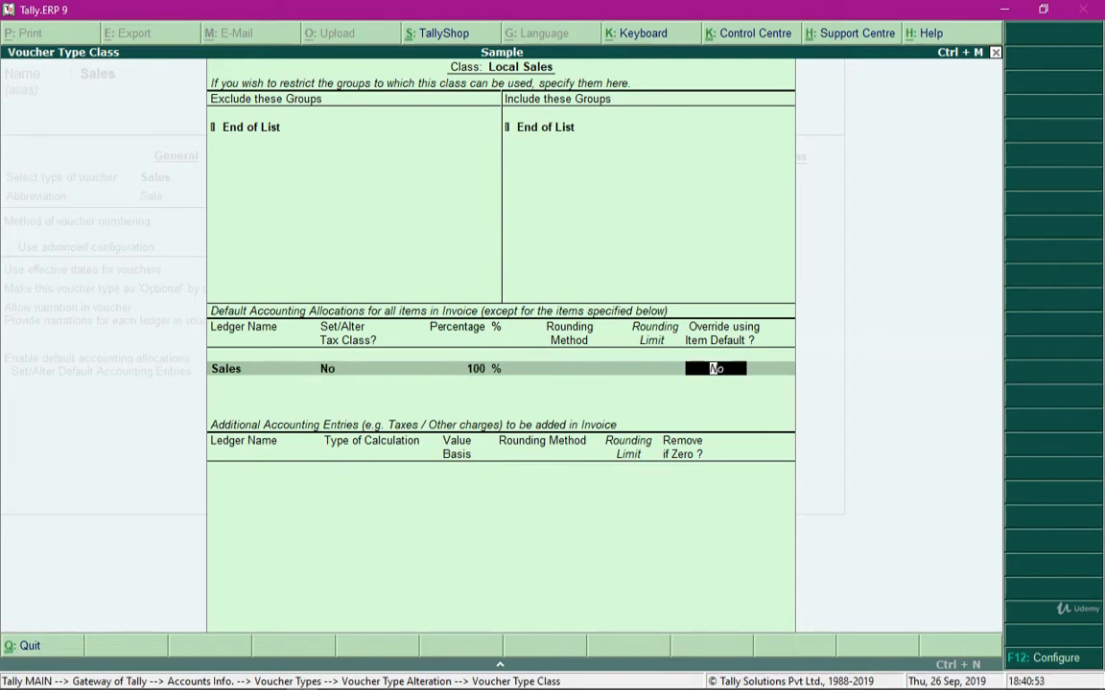
key(Return)
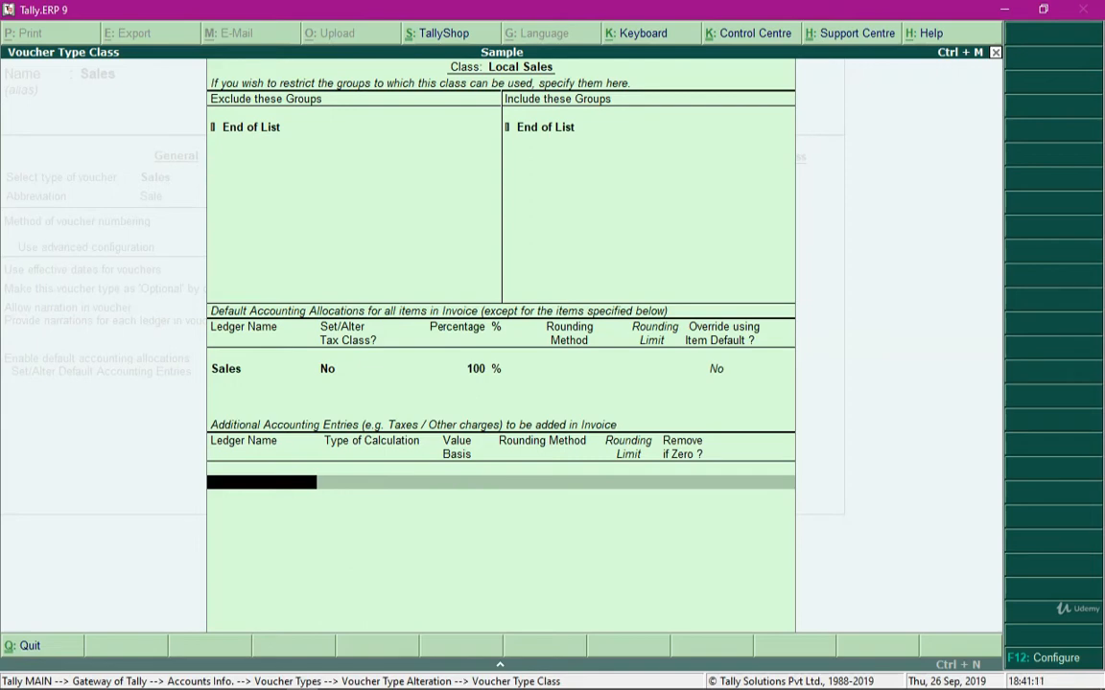
Add the CGST and SGST ledgers as additional accounting entries, both with Remove if Zero set to Yes
text(Cgs)
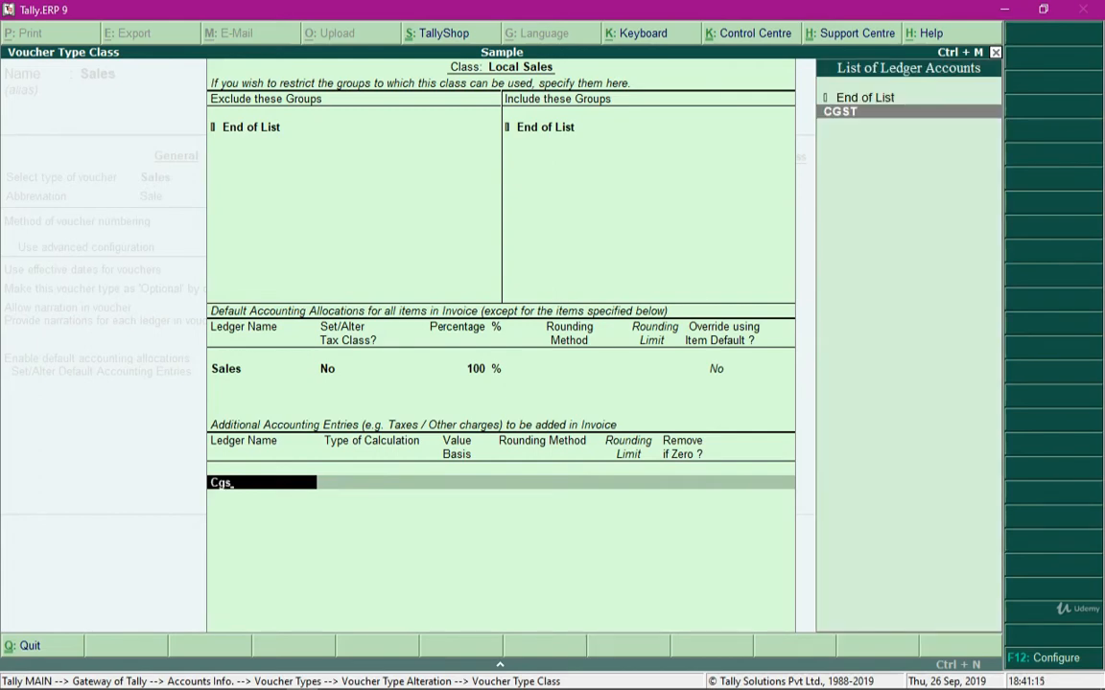
key(Return)
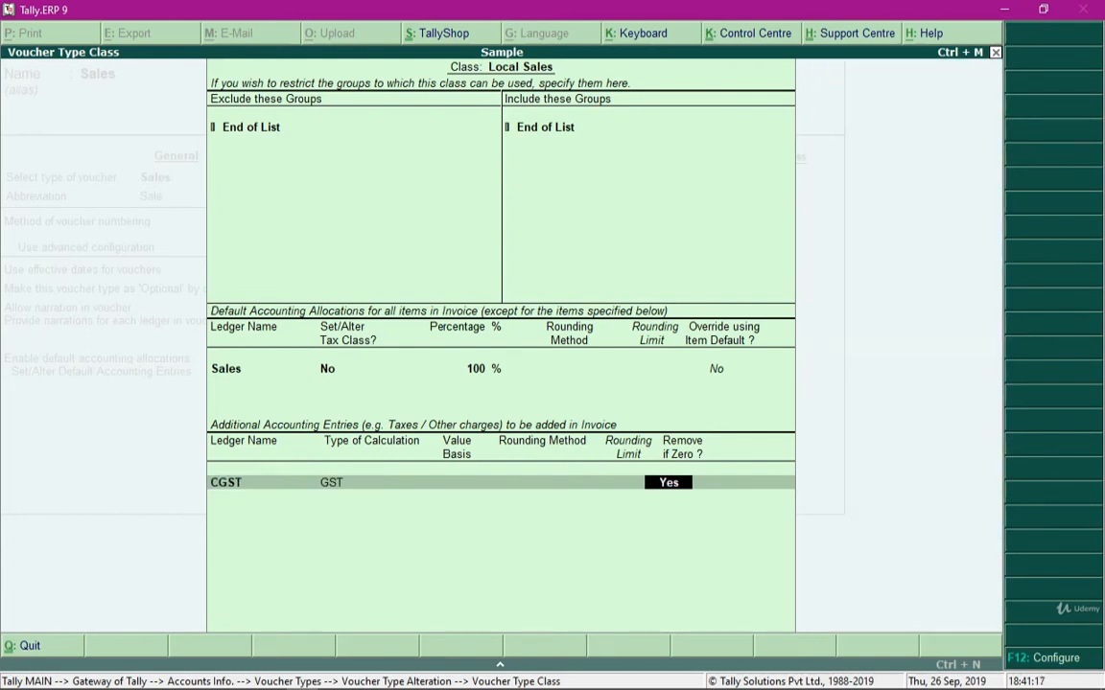
key(Return)
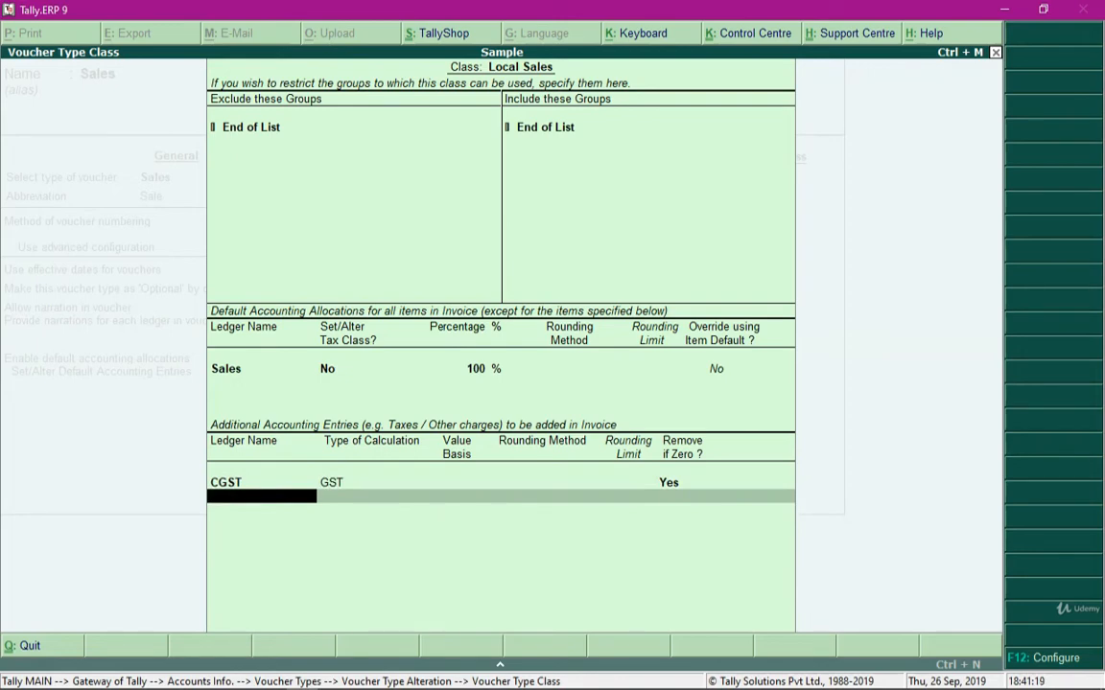
text(sg)
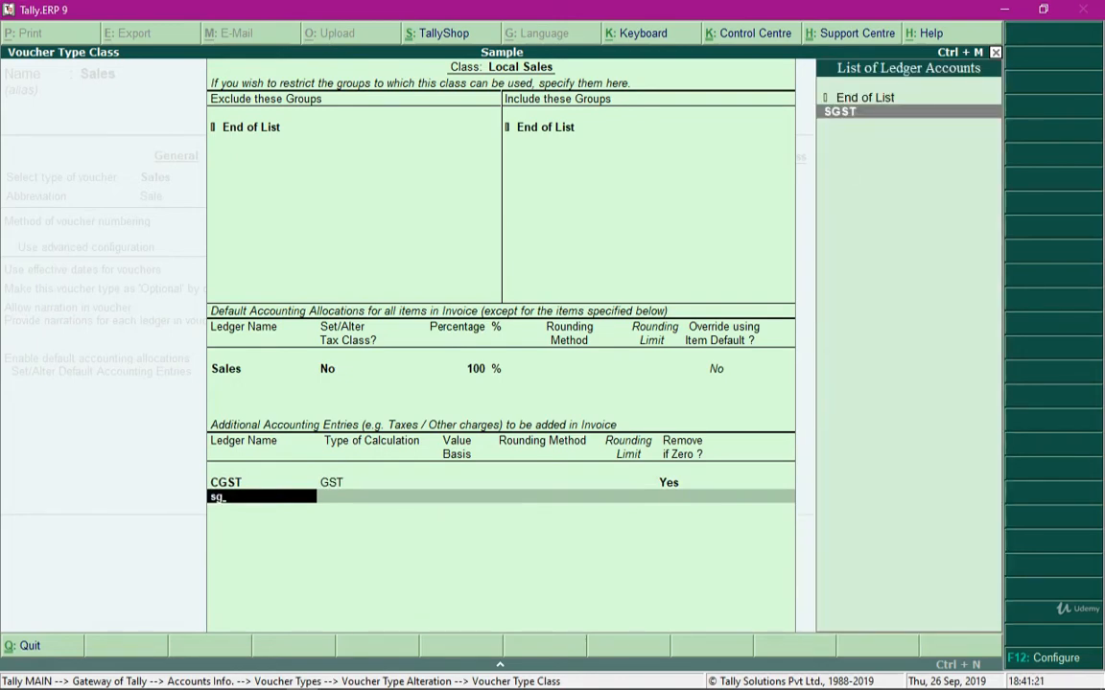
key(Return)
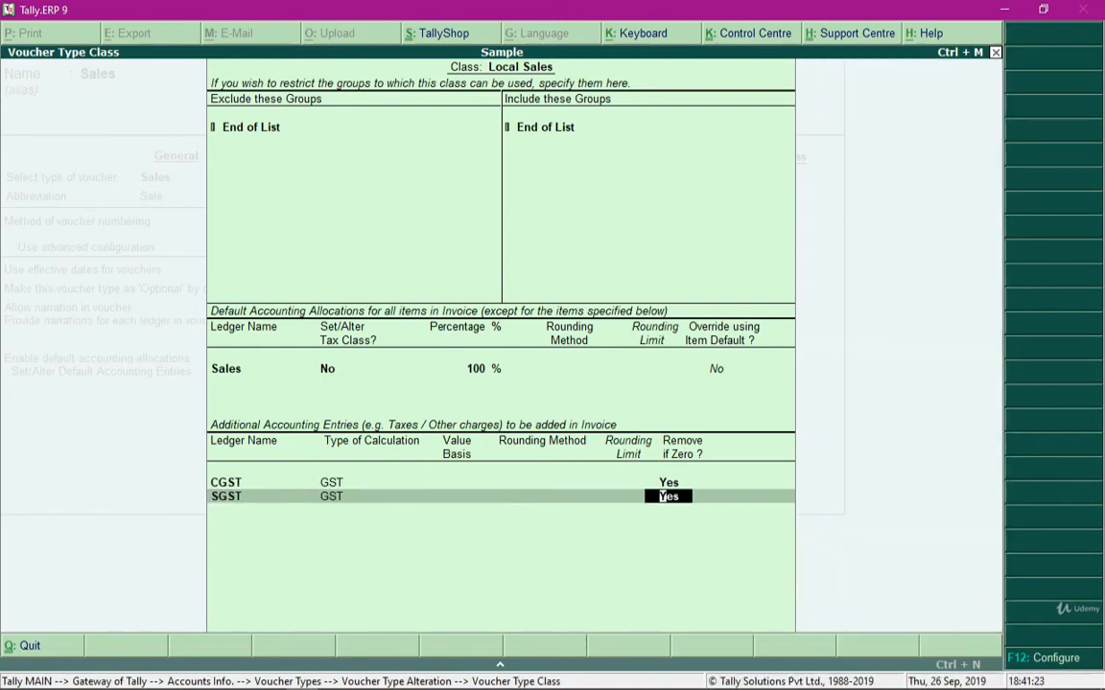
key(Return)
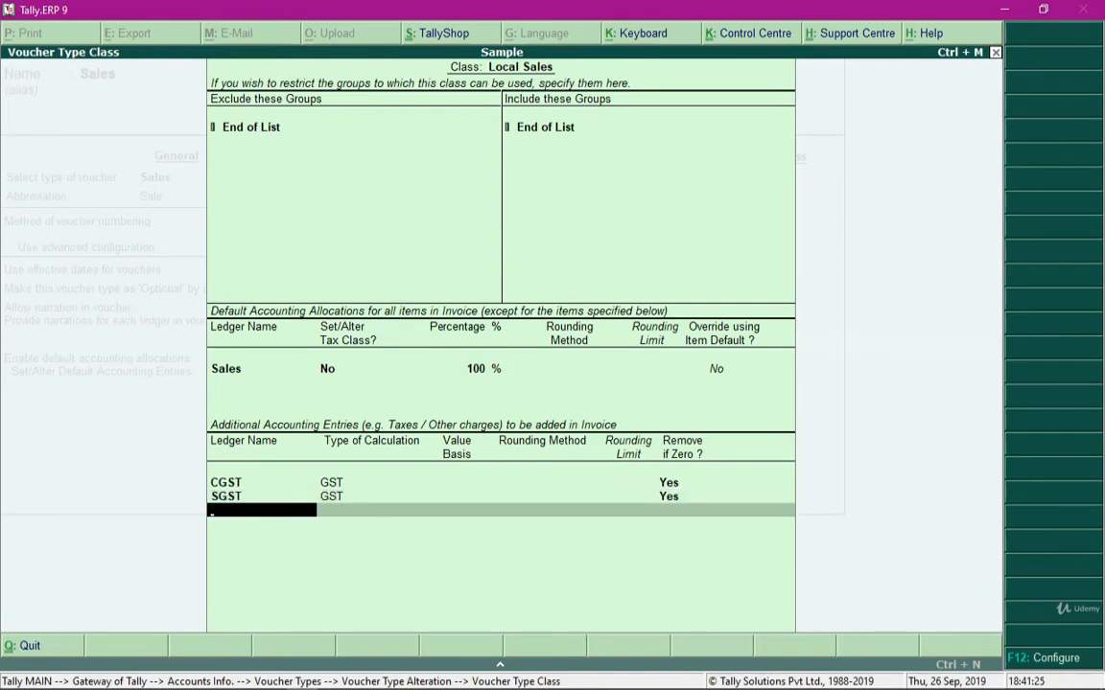
Add the Round Off ledger as an additional entry: As Total Amount Rounding, Normal Rounding, rounding limit 1, Remove if Zero set to Yes
text(R)
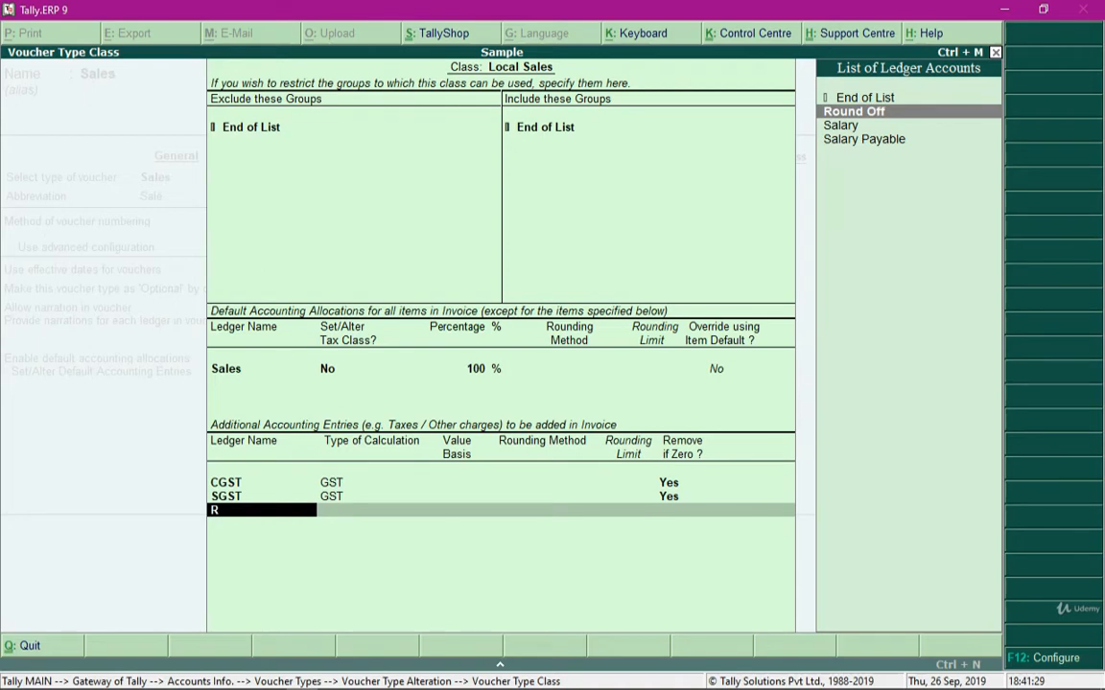
key(Return)
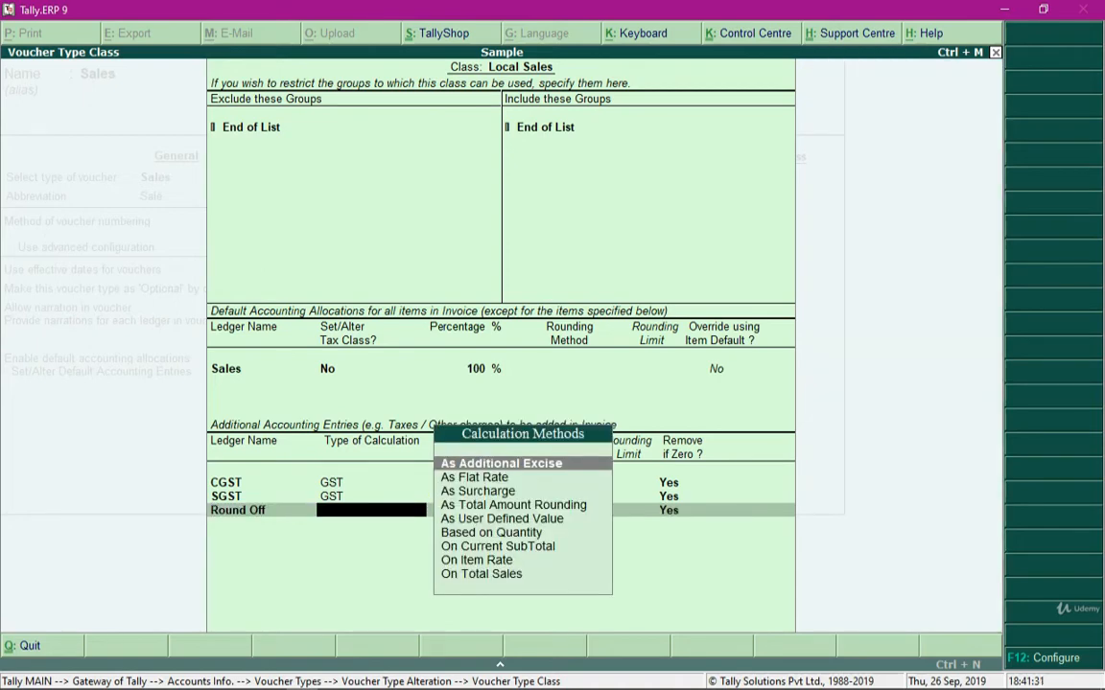
key(Down)
key(Down)
key(Down)
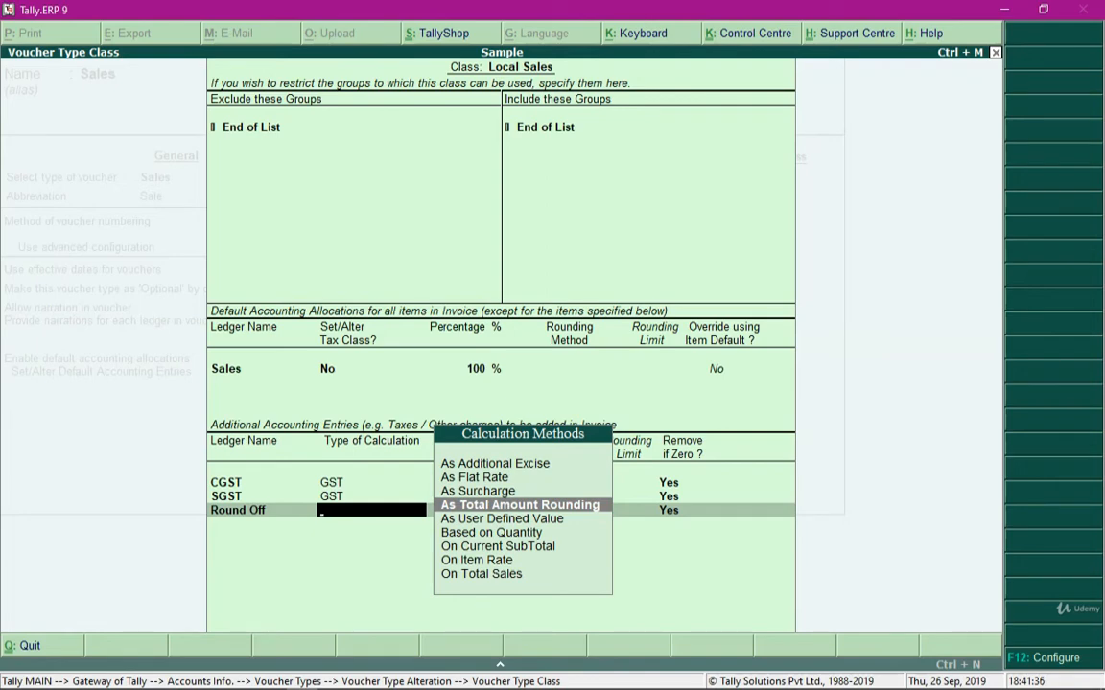
key(Return)
key(Down)
key(Down)
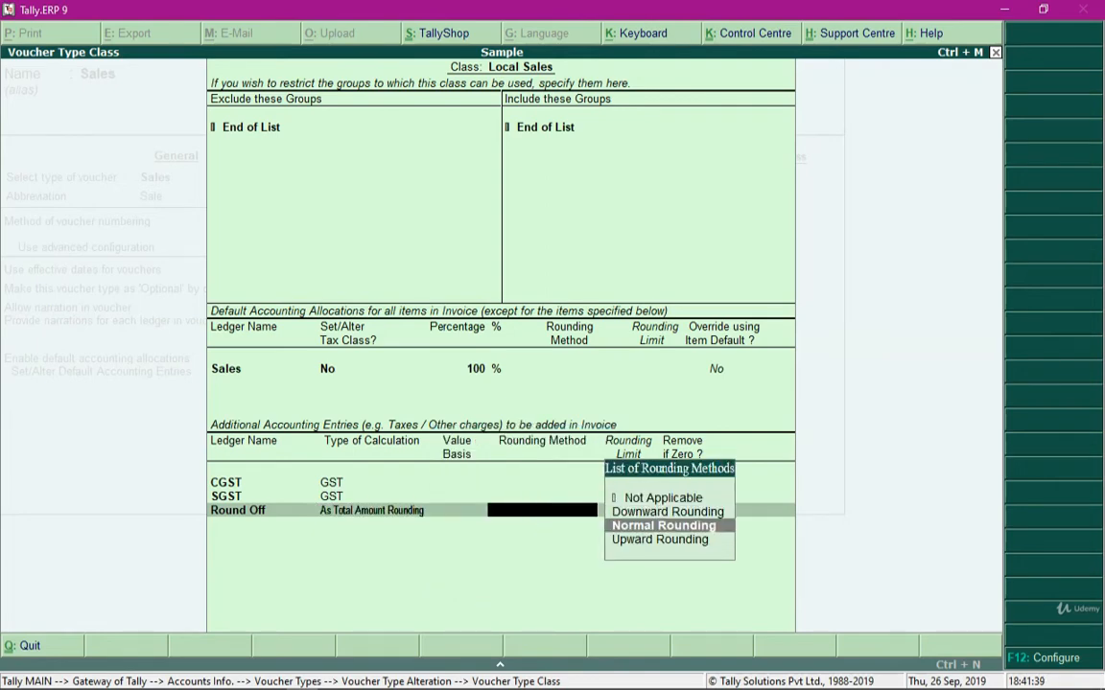
key(Return)
text(1)
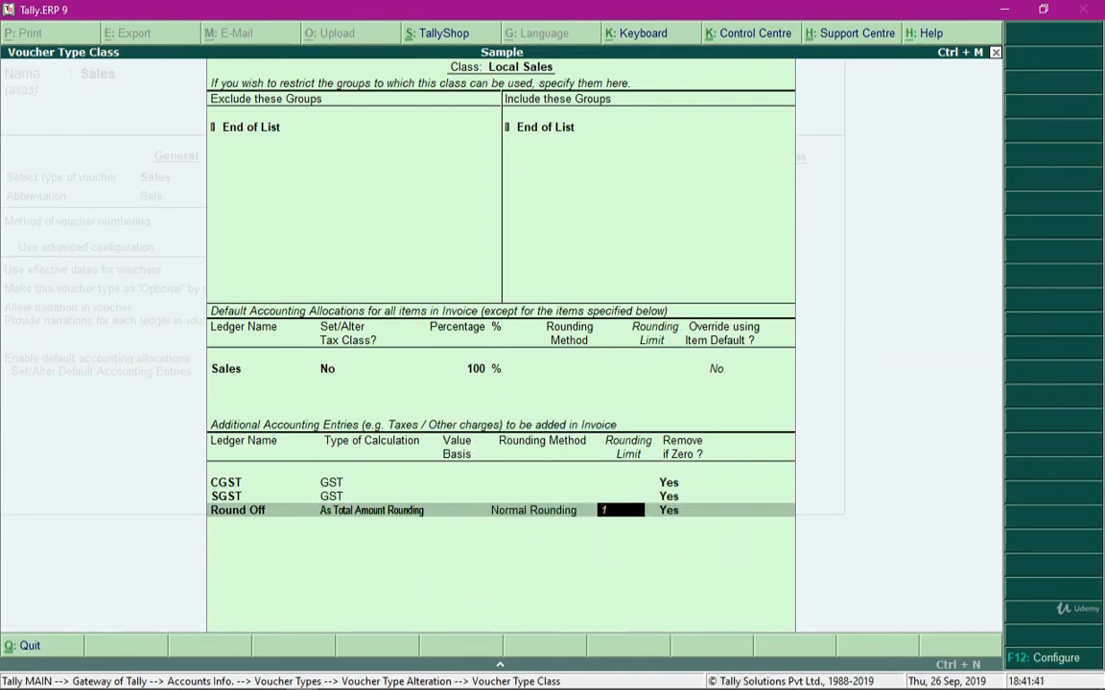
key(Return)
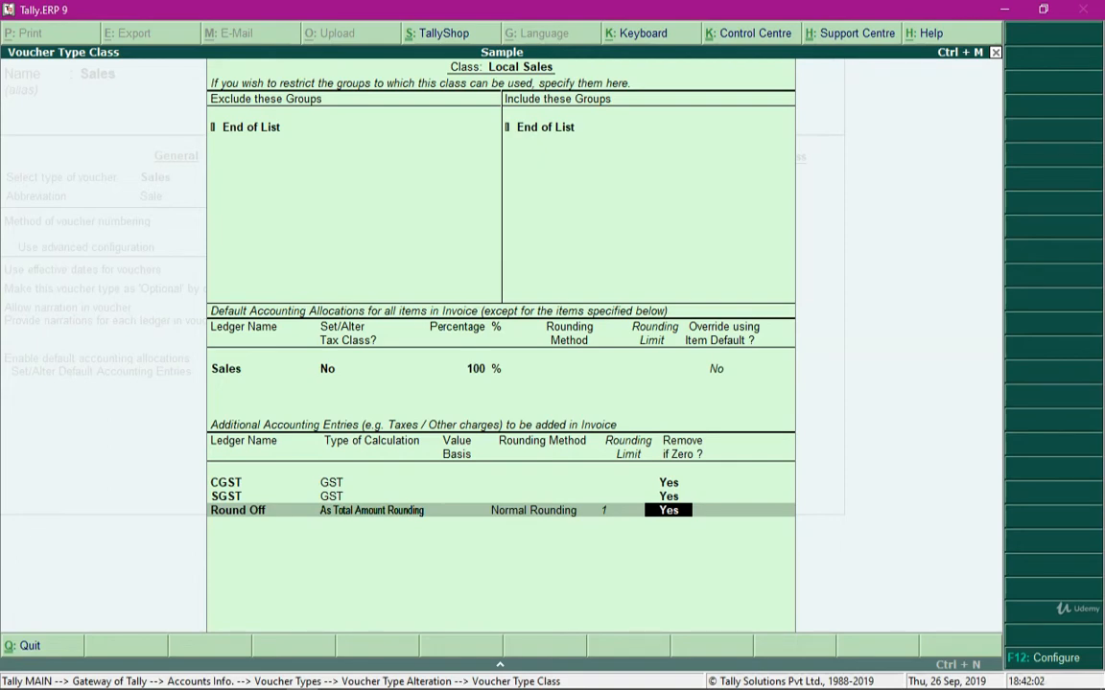
key(Return)
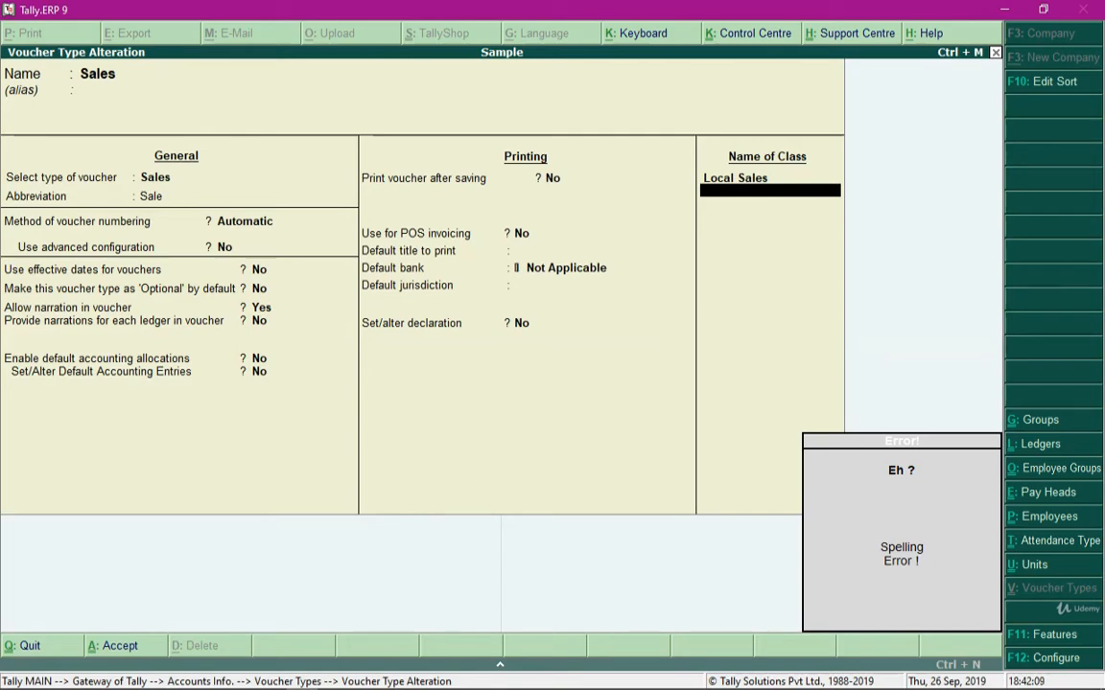
Save the Sales voucher type with its Local Sales class and return to the Gateway of Tally
key(Escape)
key(ctrl+a)
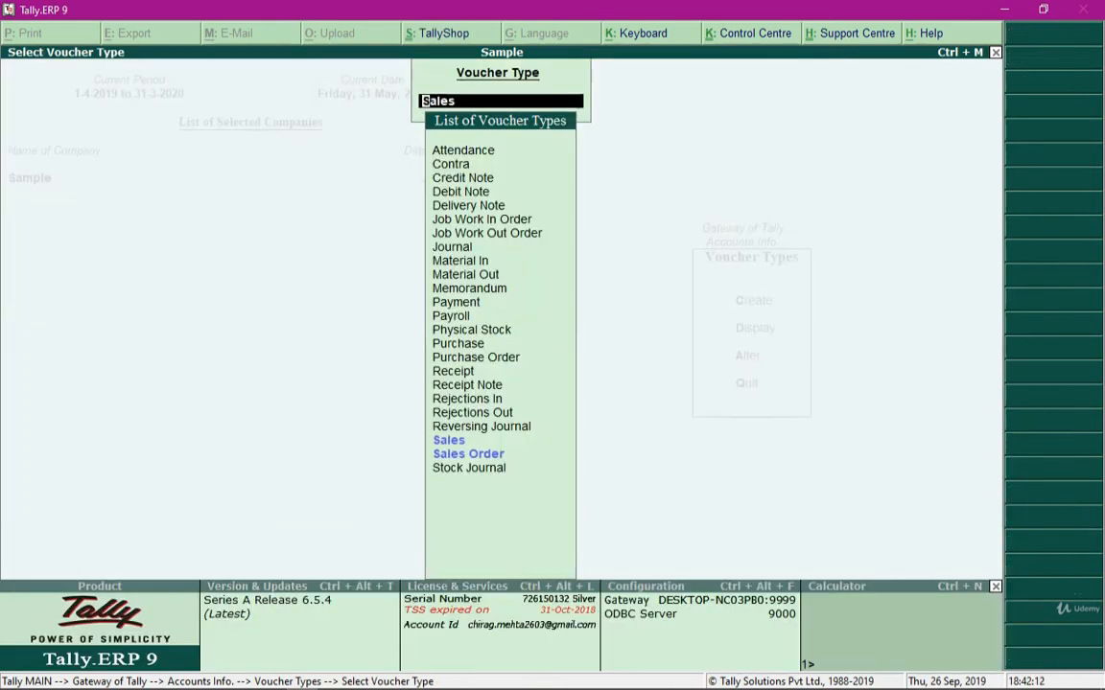
key(Escape)
key(Escape)
key(Escape)
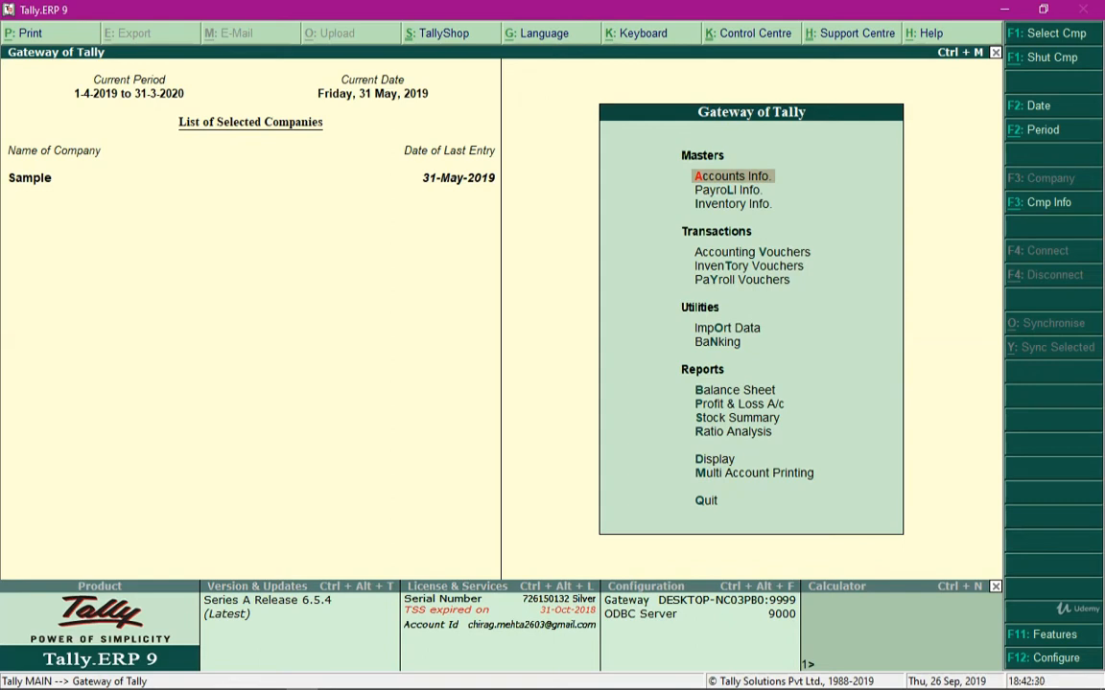
Start a new Sales accounting voucher using the Local Sales voucher class
key(Down)
key(Down)
key(Down)
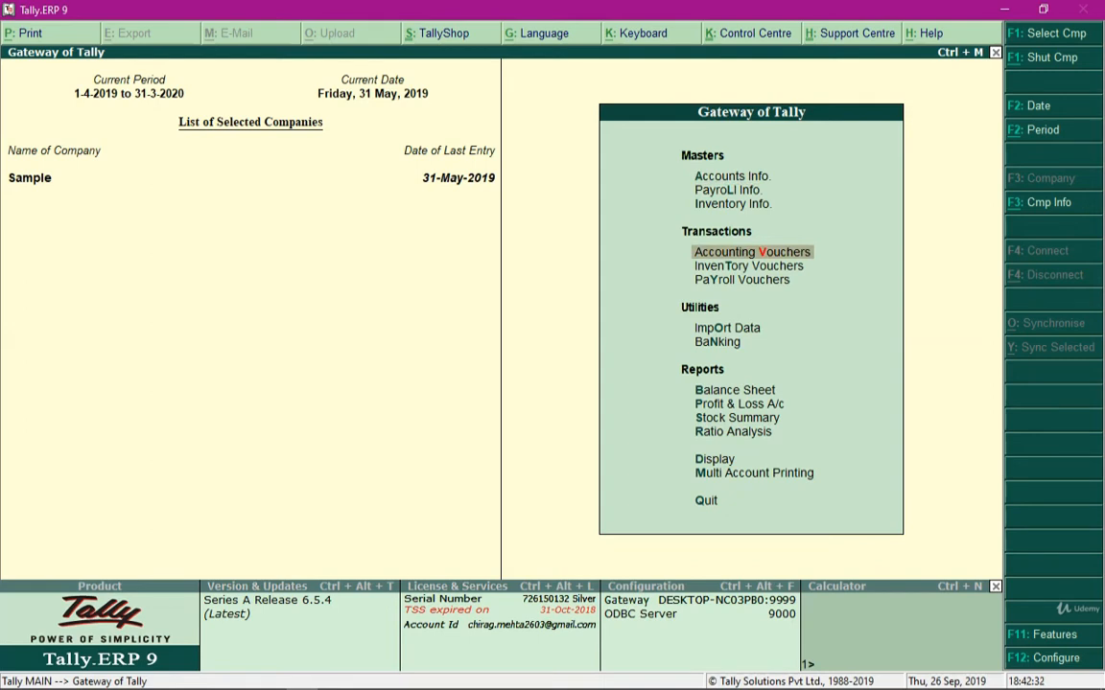
key(Return)
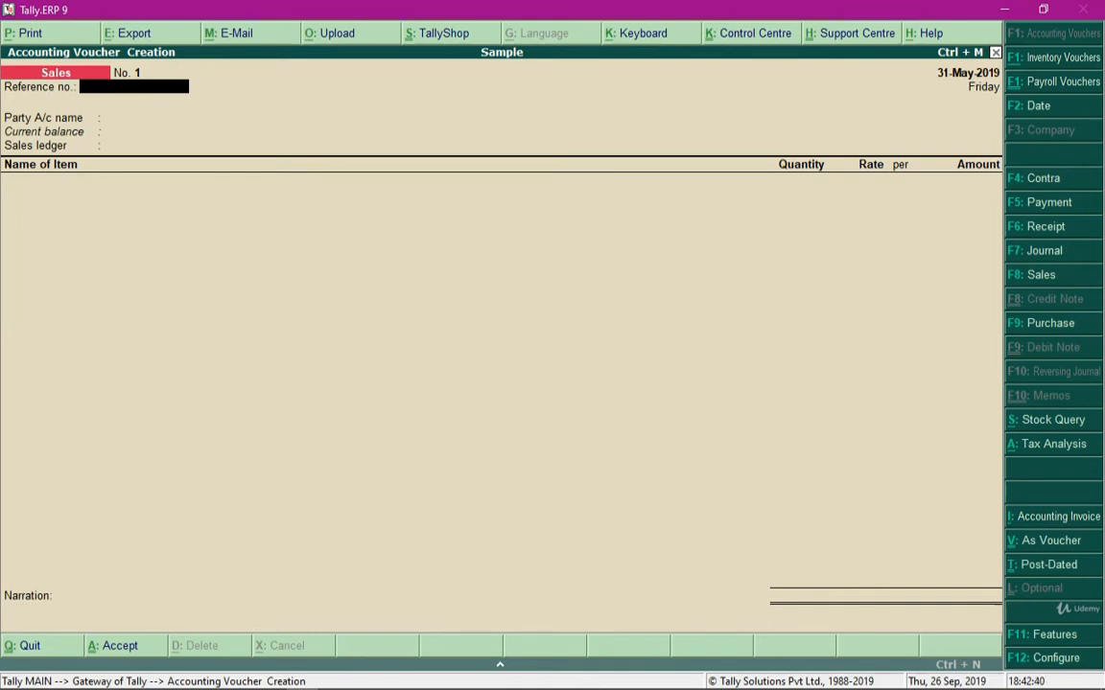
key(F8)
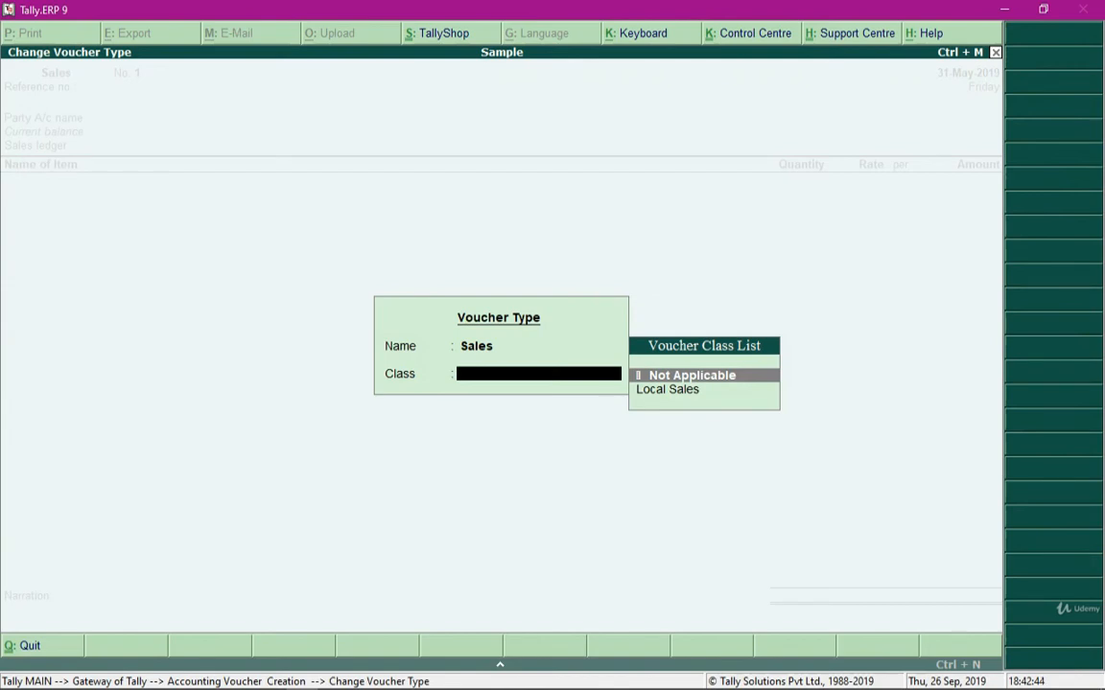
key(Down)
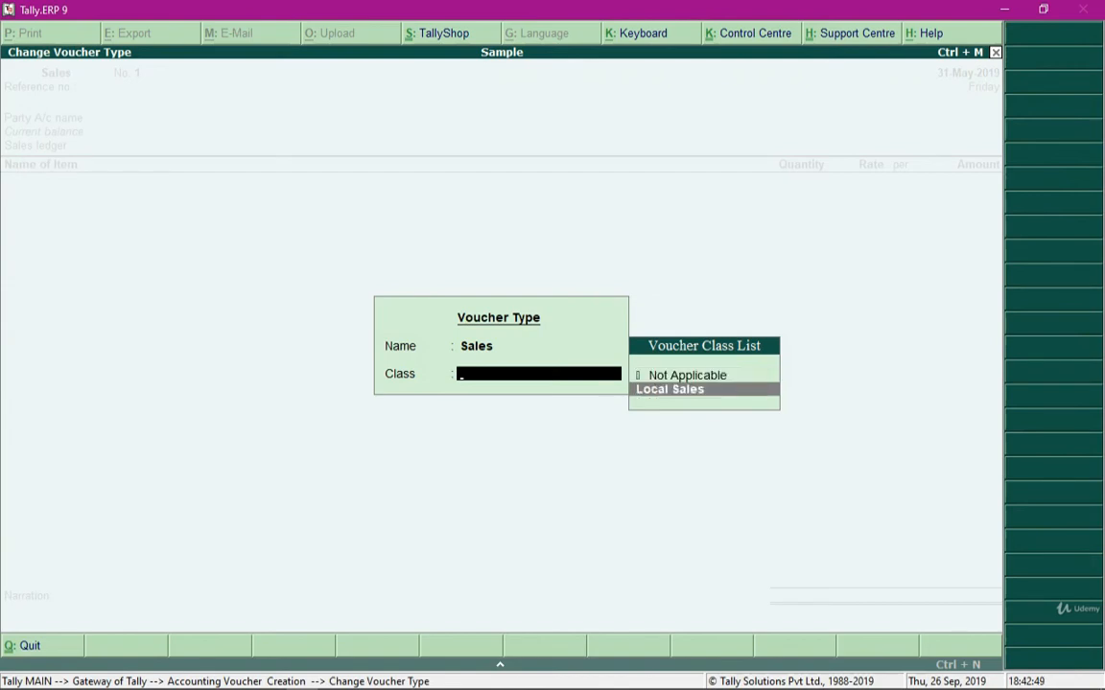
key(Up)
key(Down)
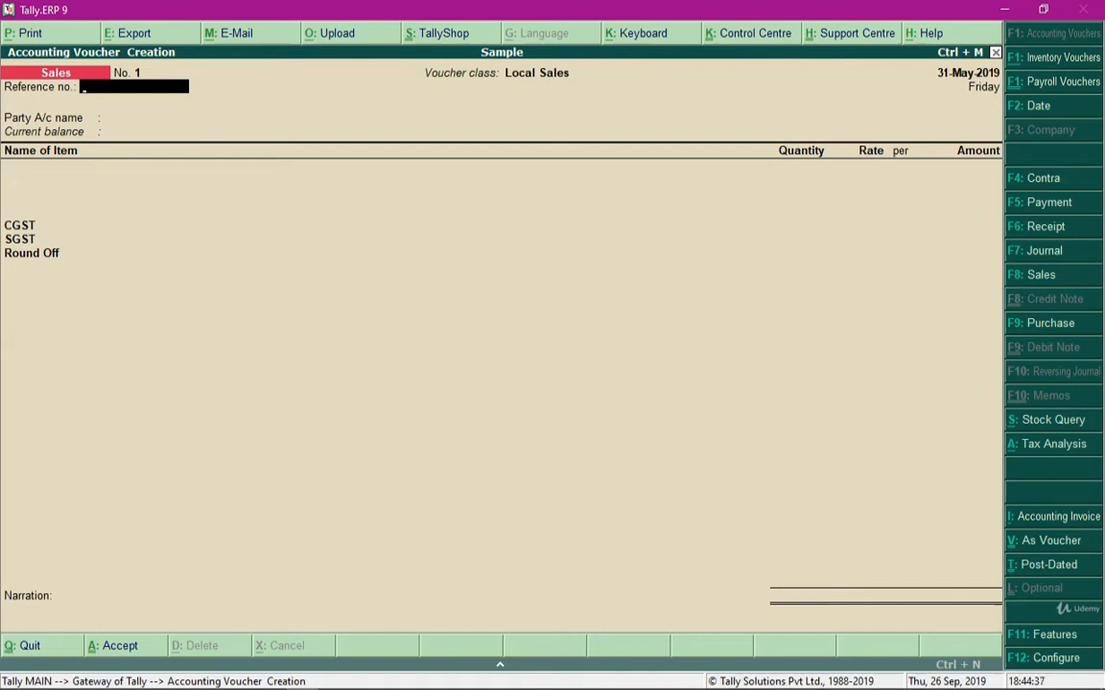
Set the sales voucher's reference number to 123, choose Buyer as the party account and accept the default party details
text(123)
key(Return)
key(Return)
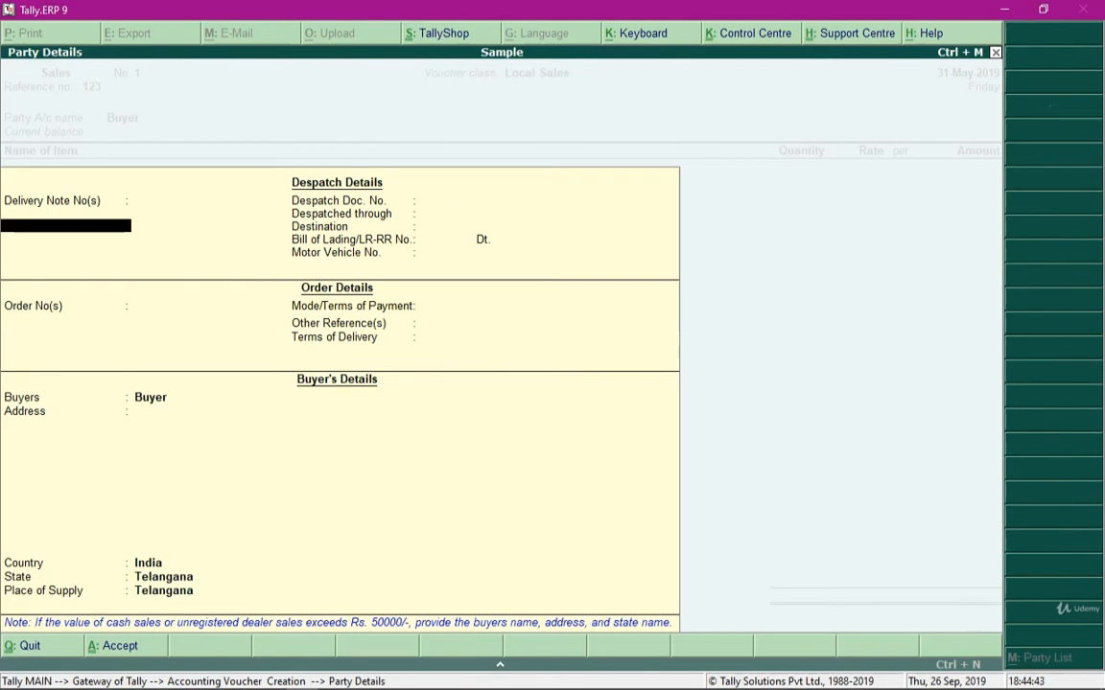
key(ctrl+a)
Add the stock item Chairs to the sales invoice with a quantity of 15 units at a rate of 1,500.45 per unit
text(ch)
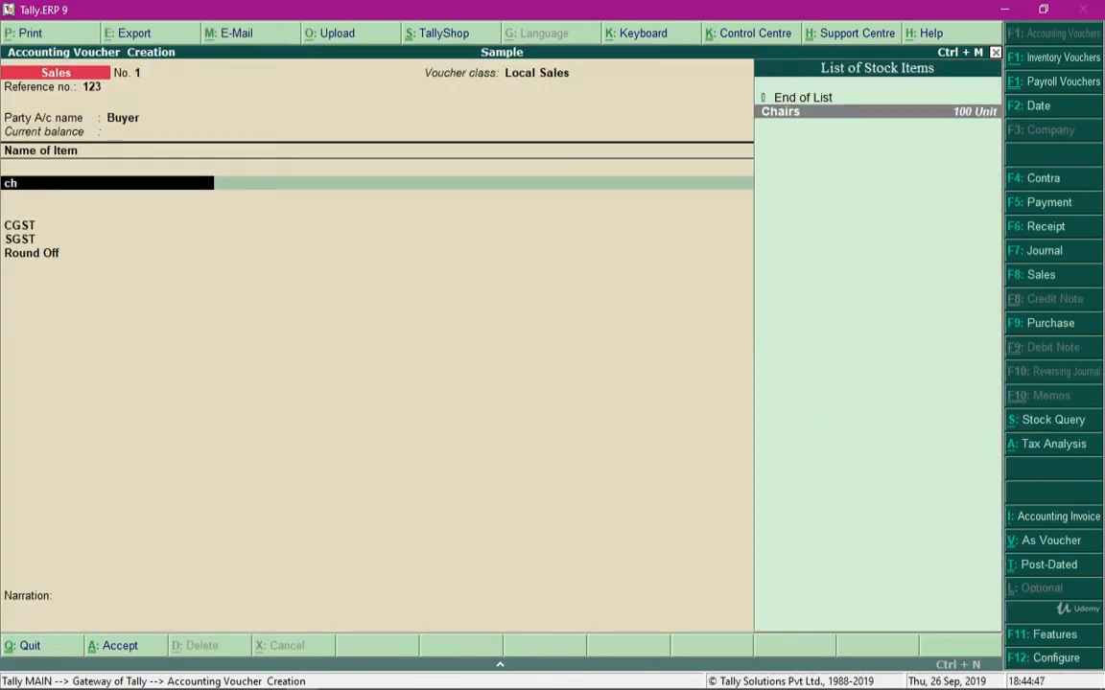
key(Return)
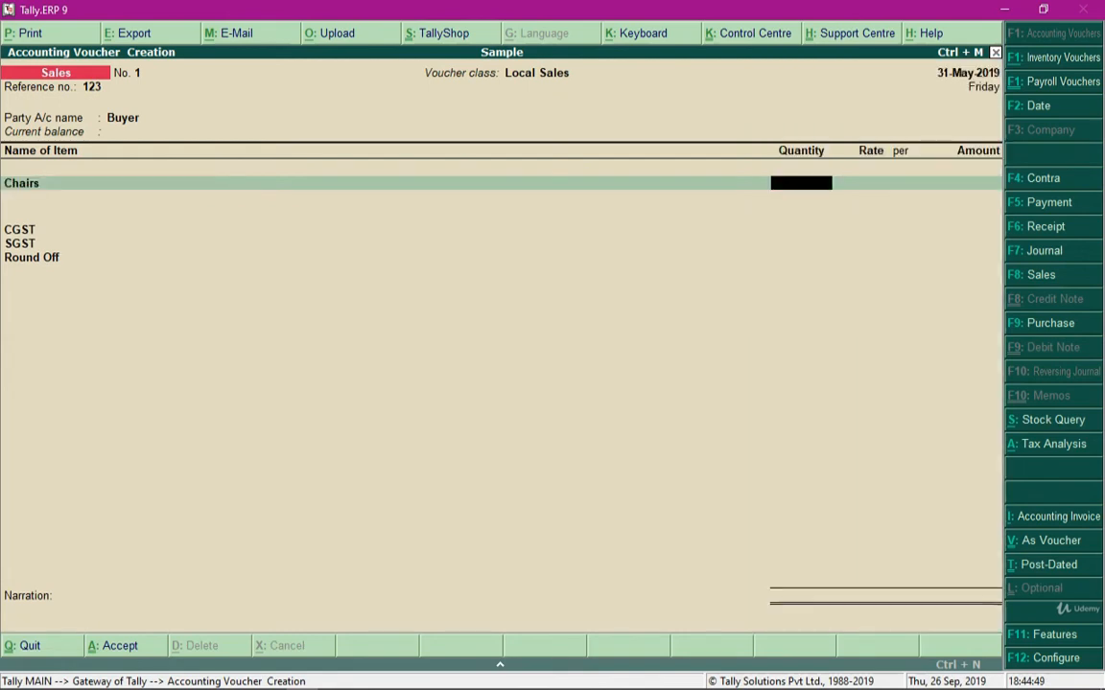
text(15)
key(Return)
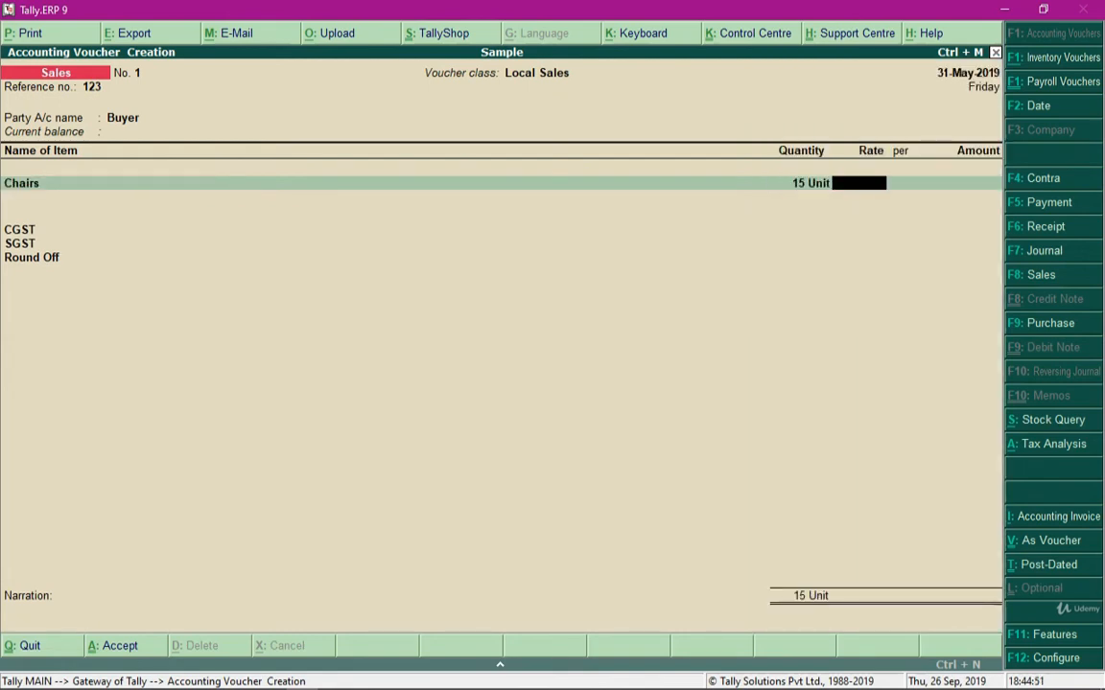
text(1500.45)
key(Return)
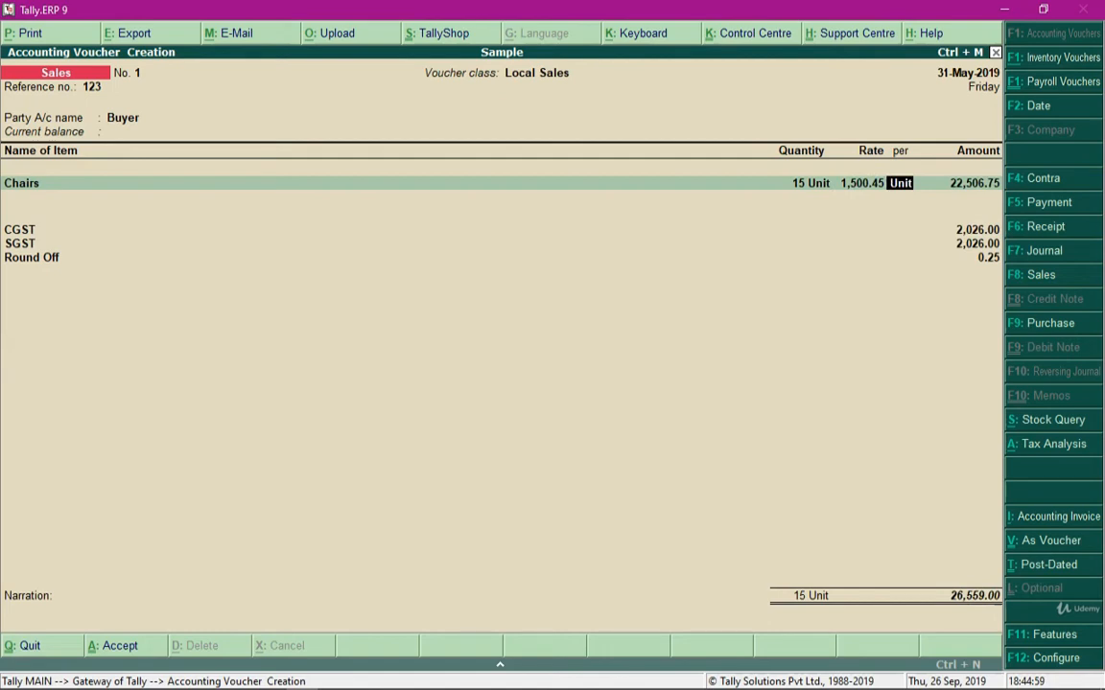
key(Return)
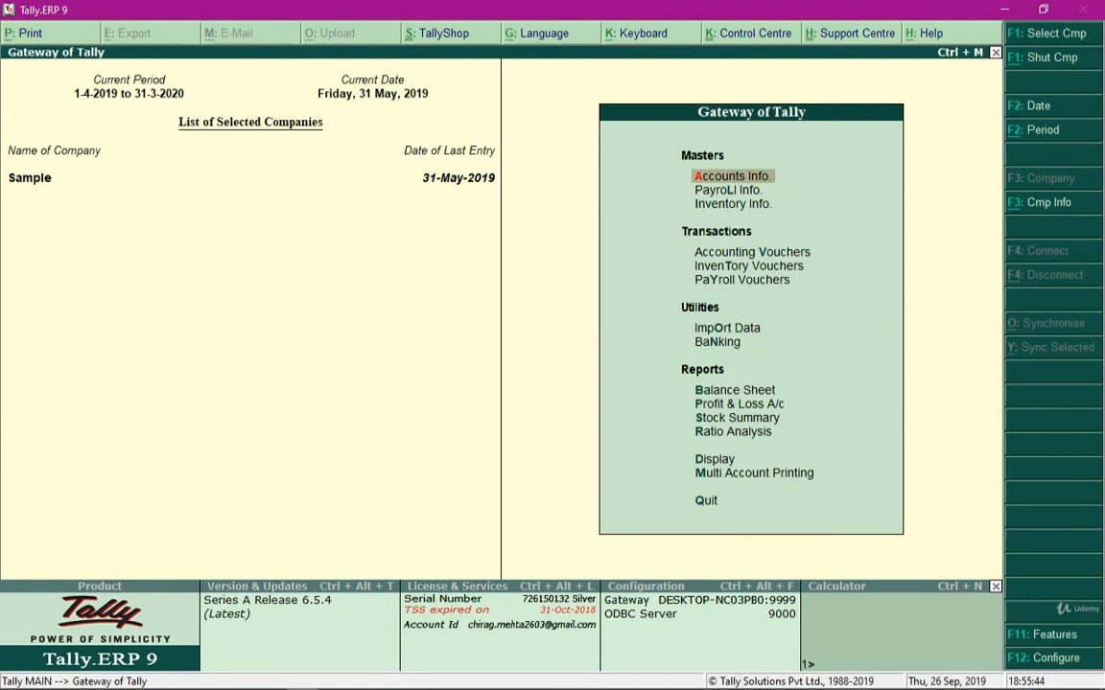
Open the Sales voucher type for alteration from the Gateway of Tally
key(Return)
key(Down)
key(Down)
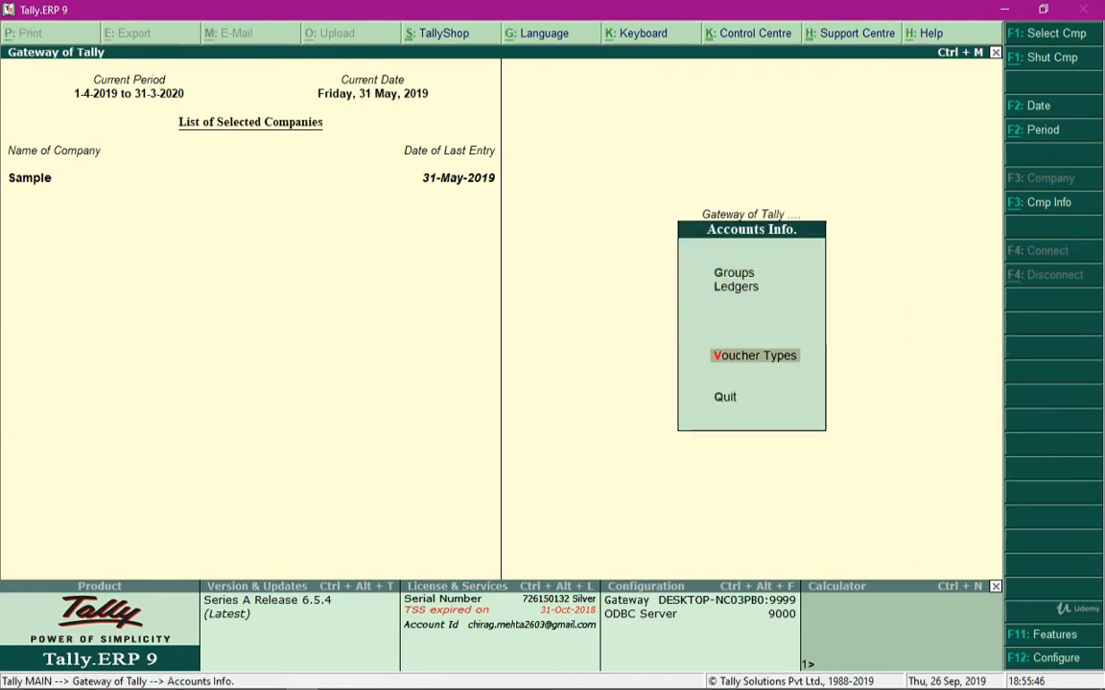
key(Return)
key(Down)
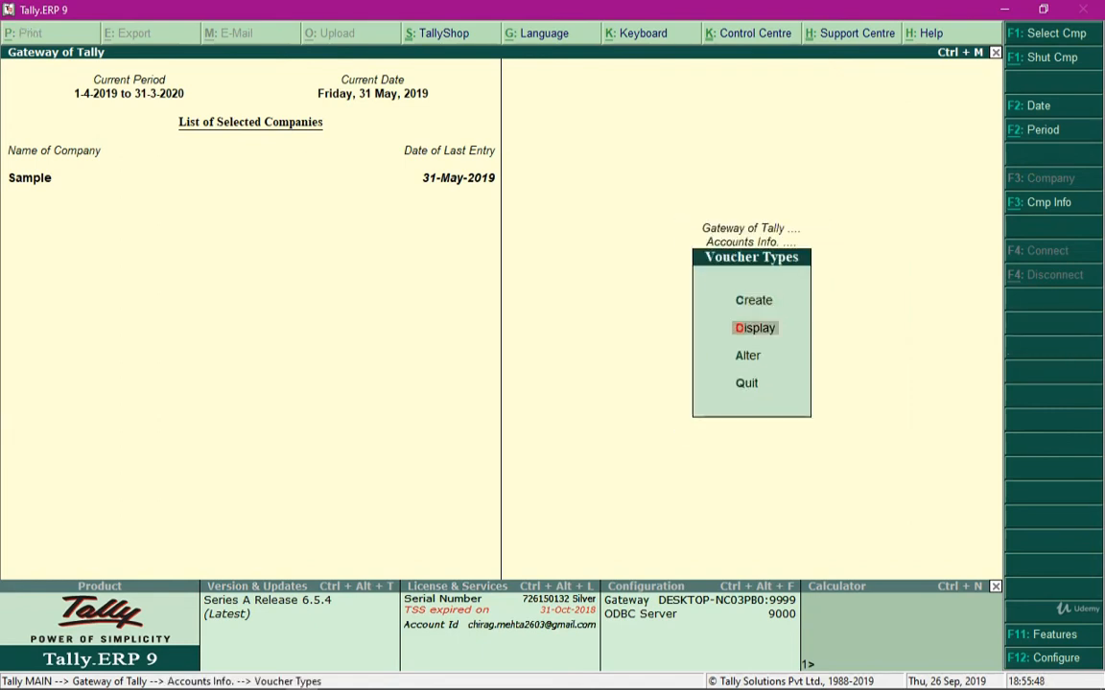
key(Down)
key(Return)
text(Sales)
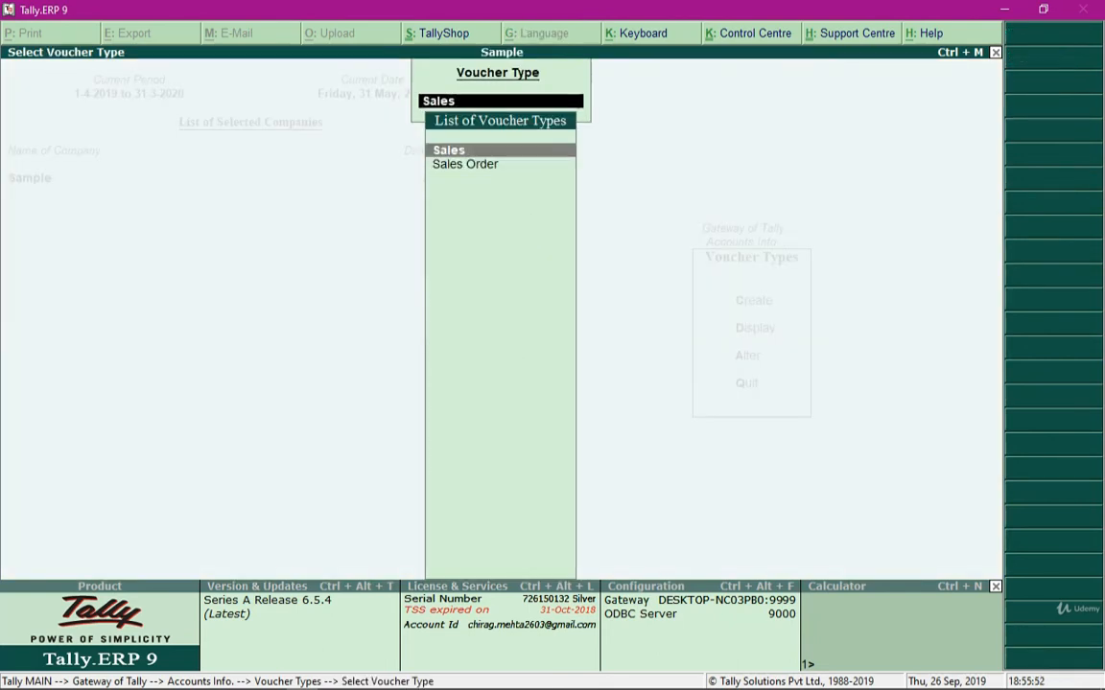
key(Return)
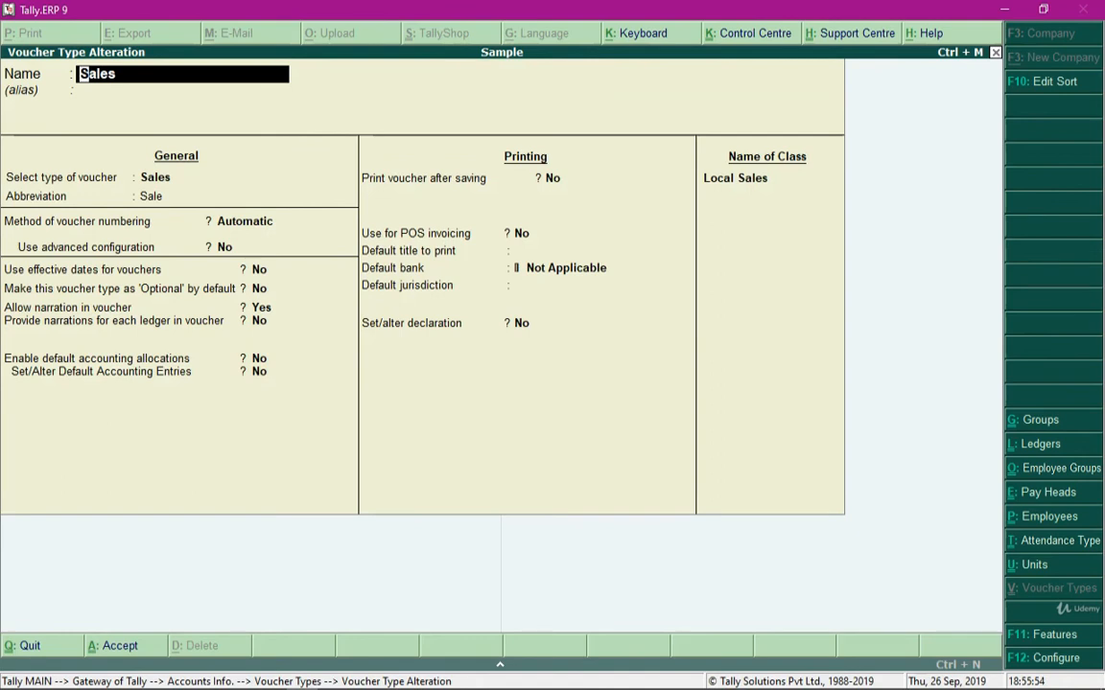
Add a second voucher class named Inter- State Sales below Local Sales
click(753, 178)
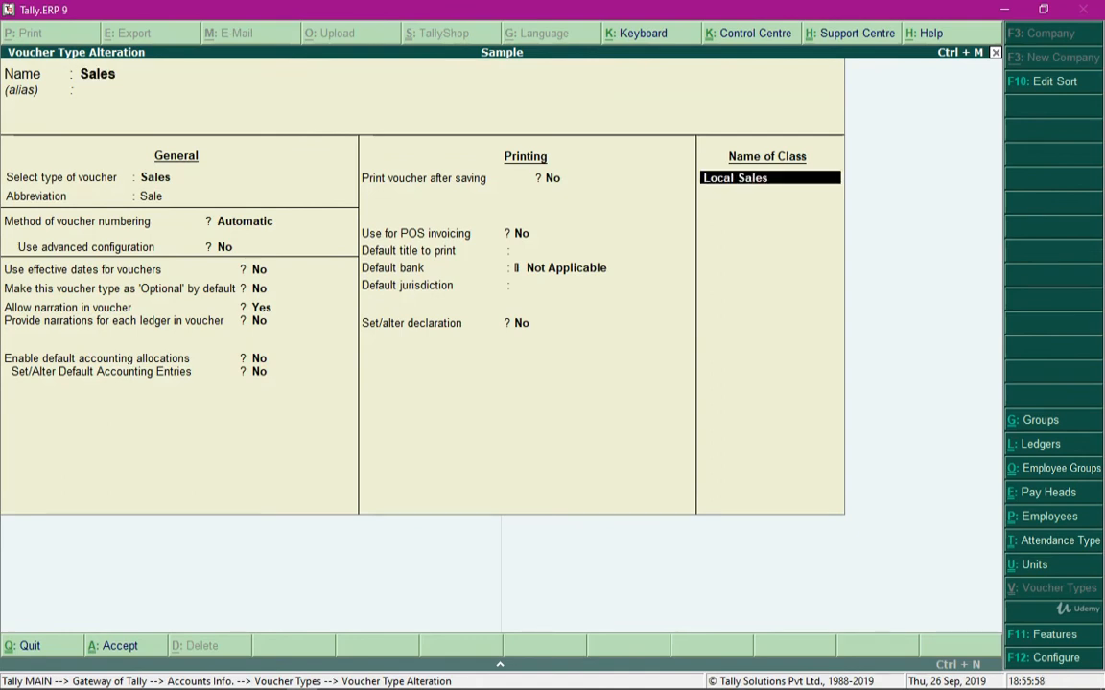
key(Return)
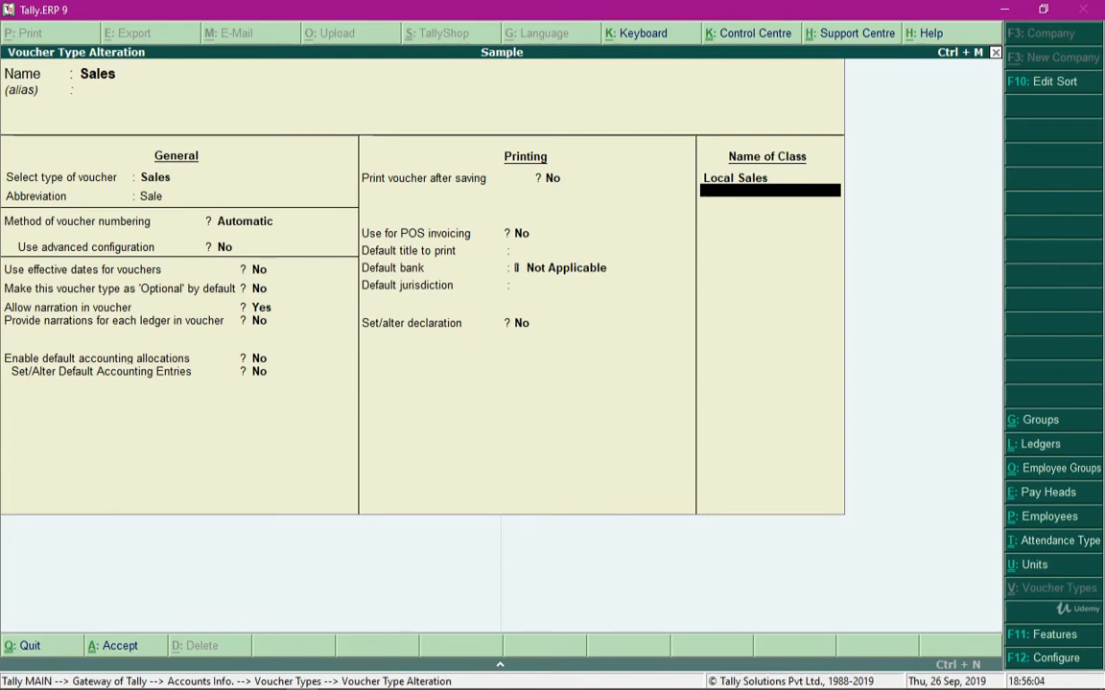
text(Inter -State Sales)
key(Return)
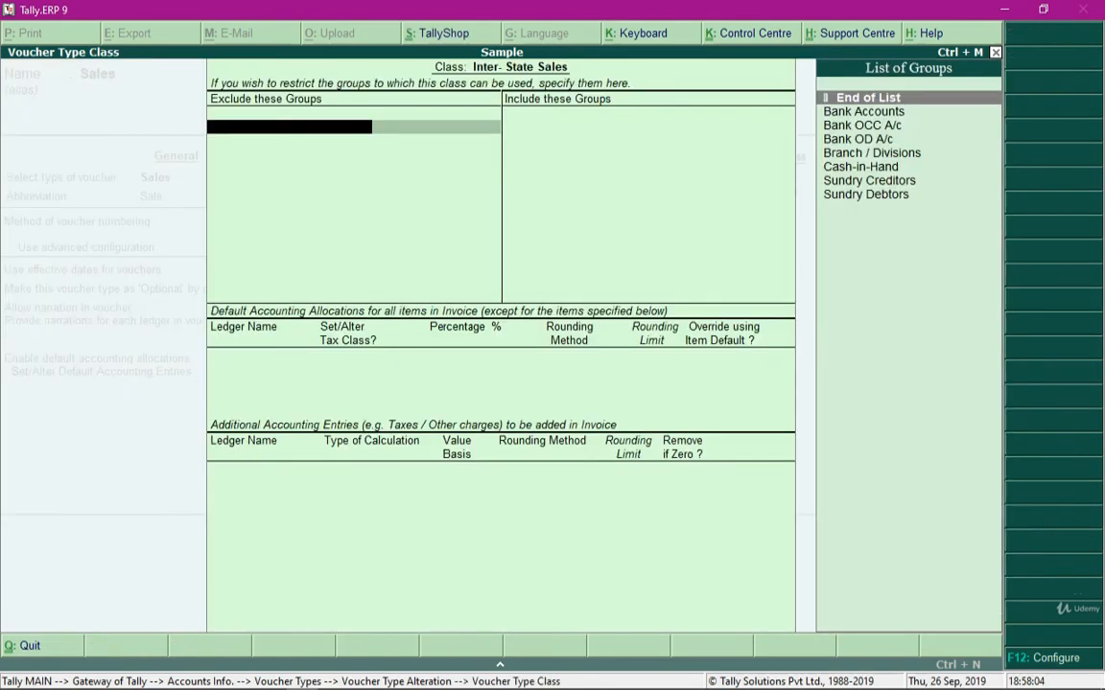
Leave the excluded and included groups empty and allocate all items to the Sales ledger at 100 %, with no tax class or item default override
key(Return)
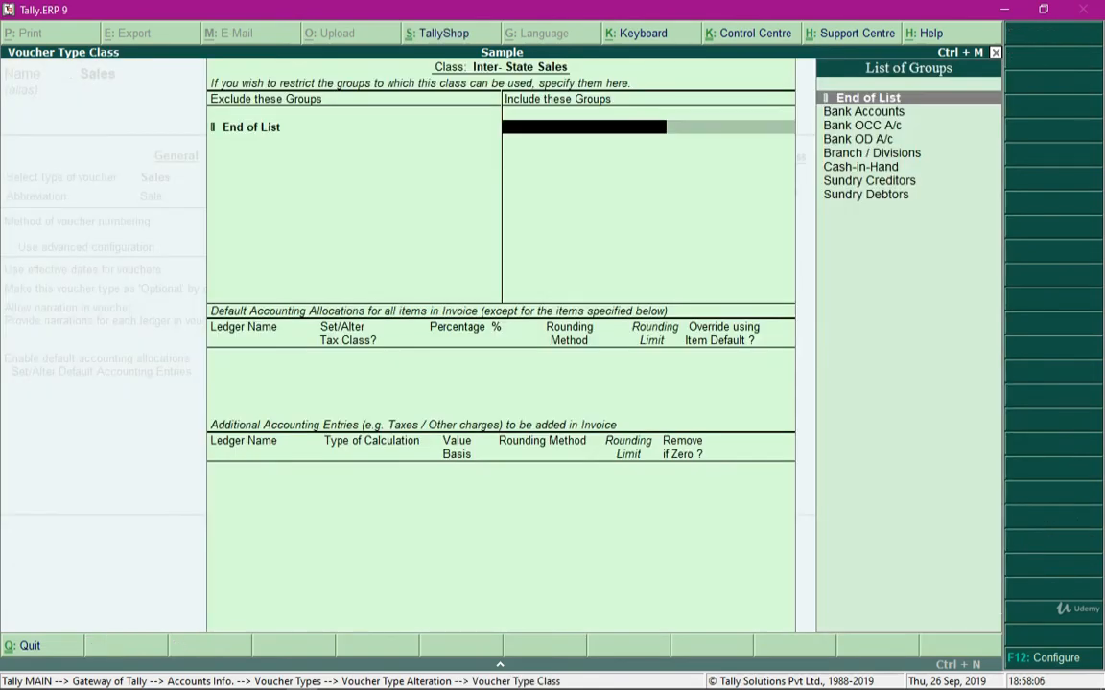
key(Return)
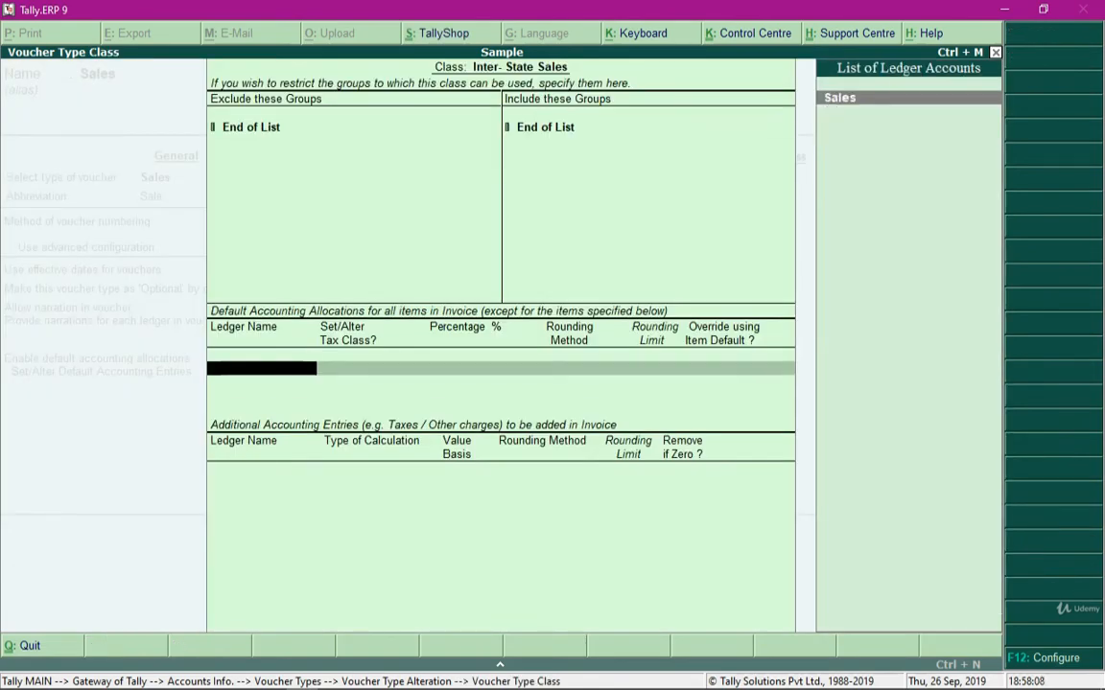
key(Return)
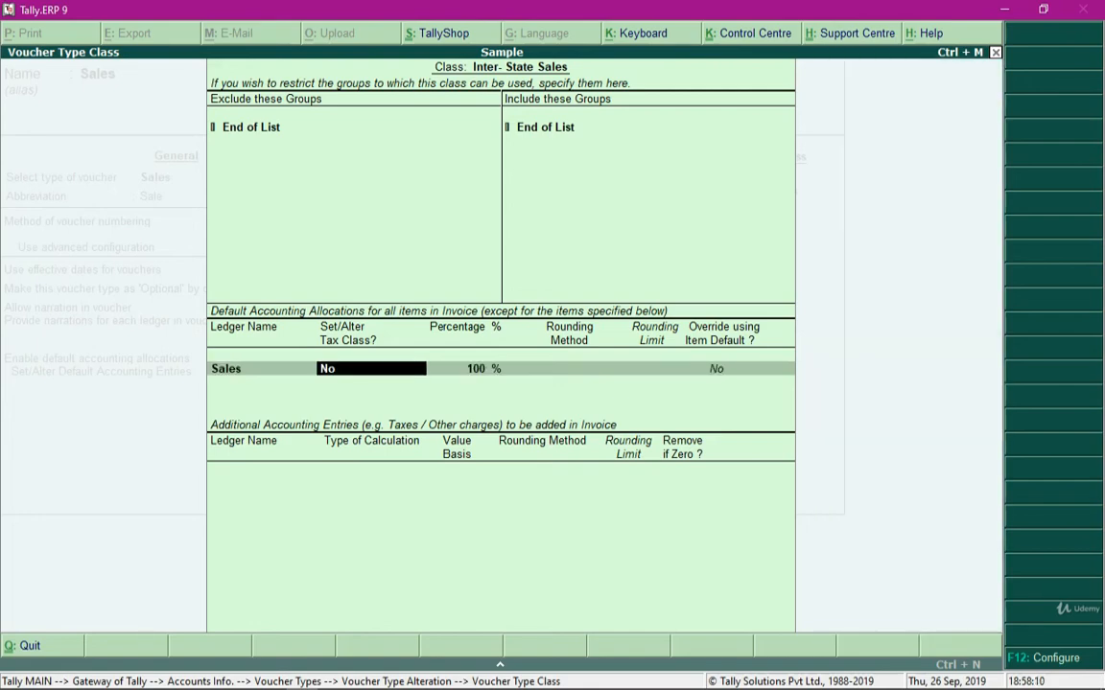
key(Return)
key(Return)
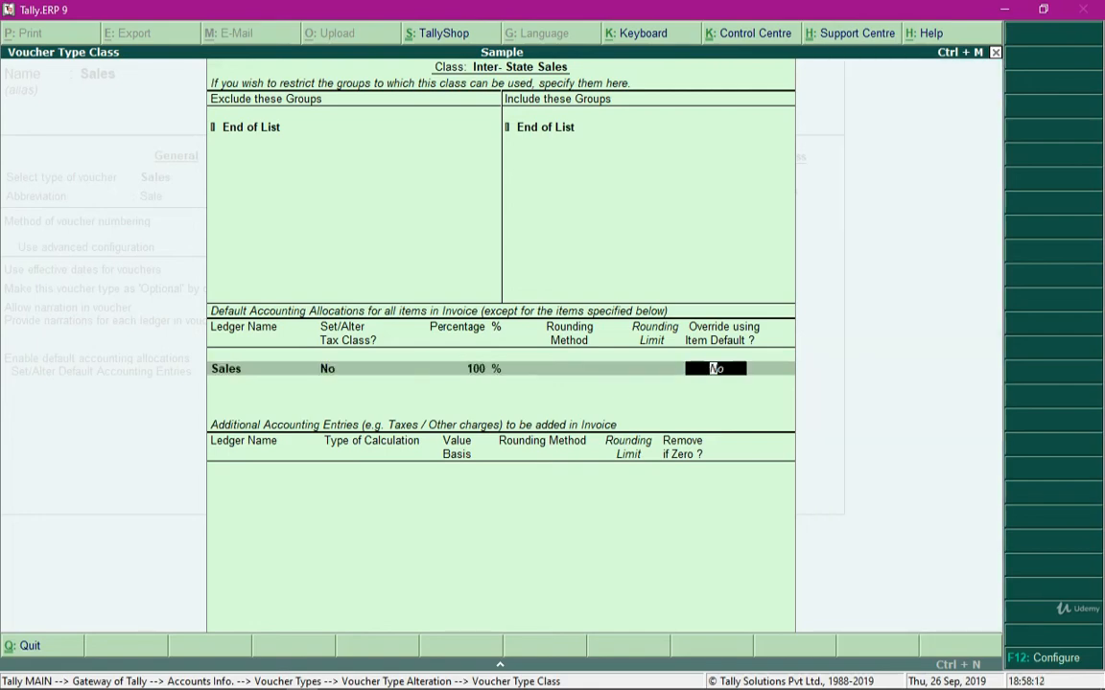
key(Return)
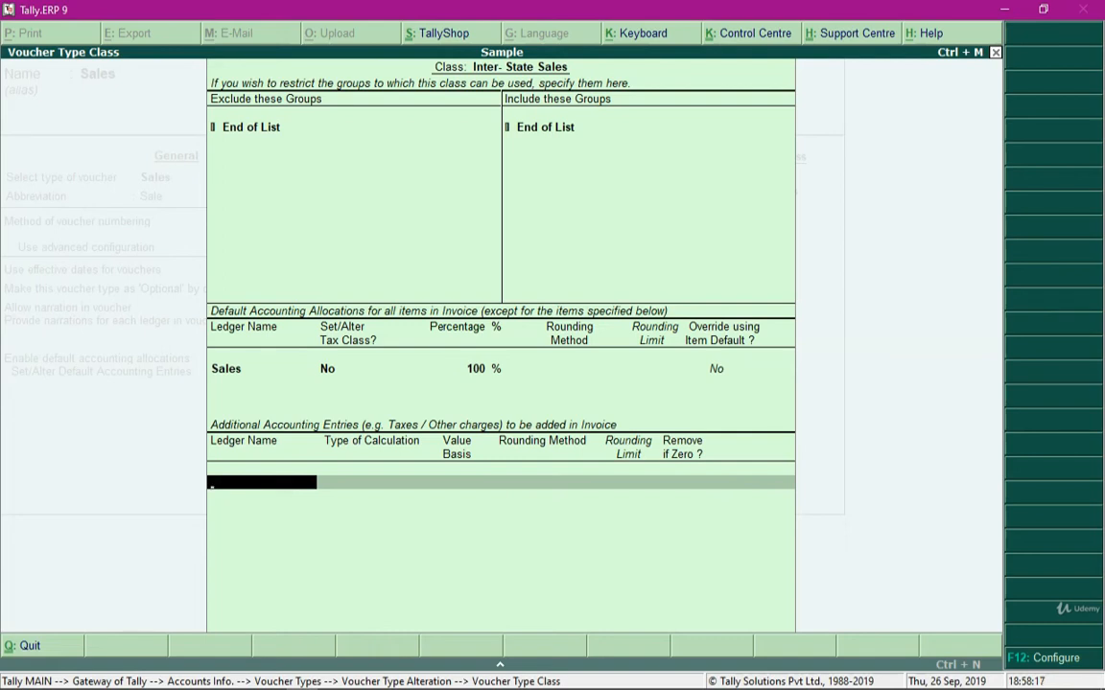
Add the IGST ledger as an additional accounting entry with Remove if Zero set to Yes
text(Igs)
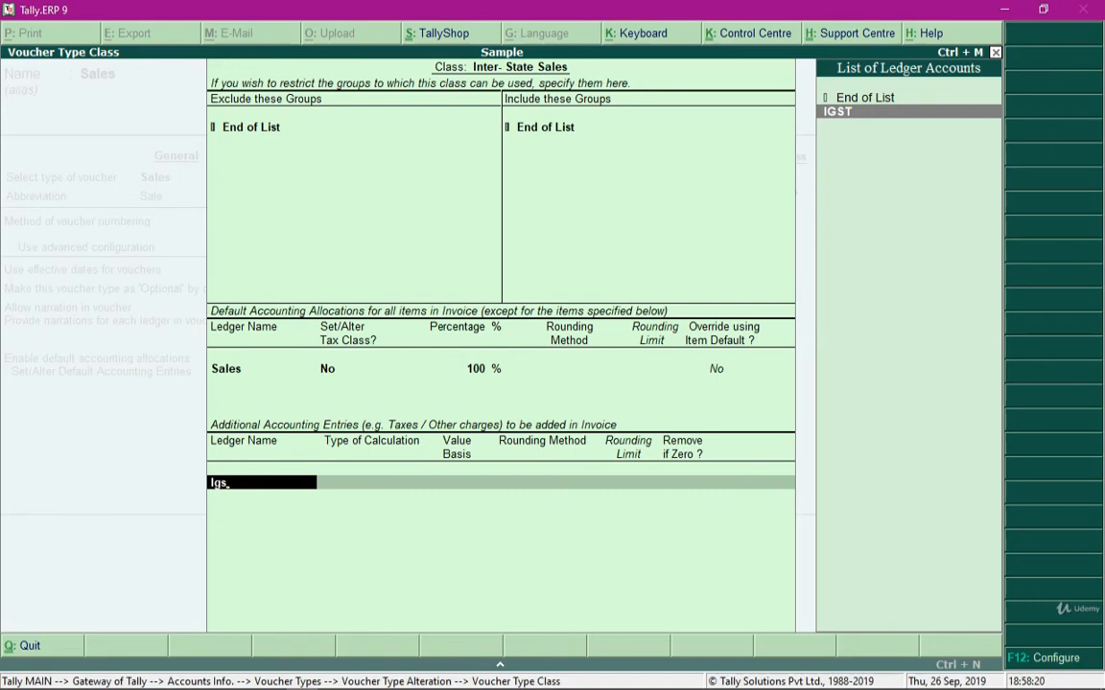
key(Return)
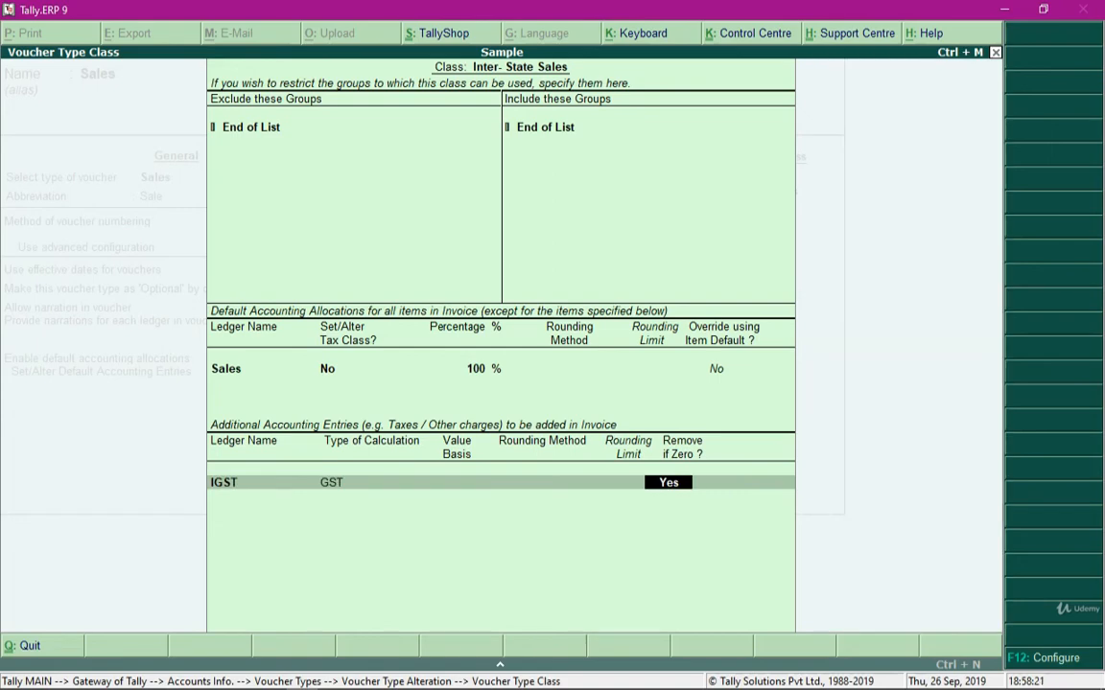
key(Return)
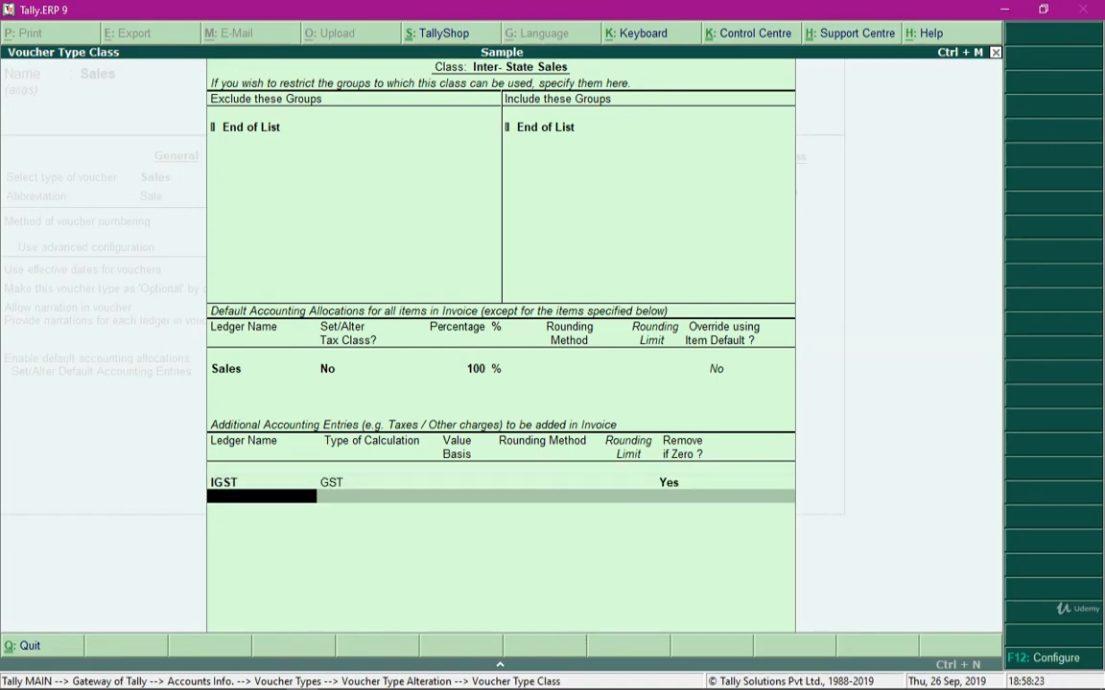
Add the Round Off ledger as an additional entry using As Total Amount Rounding, Normal Rounding, limit 1, and Remove if Zero set to Yes
text(Rou)
key(Return)
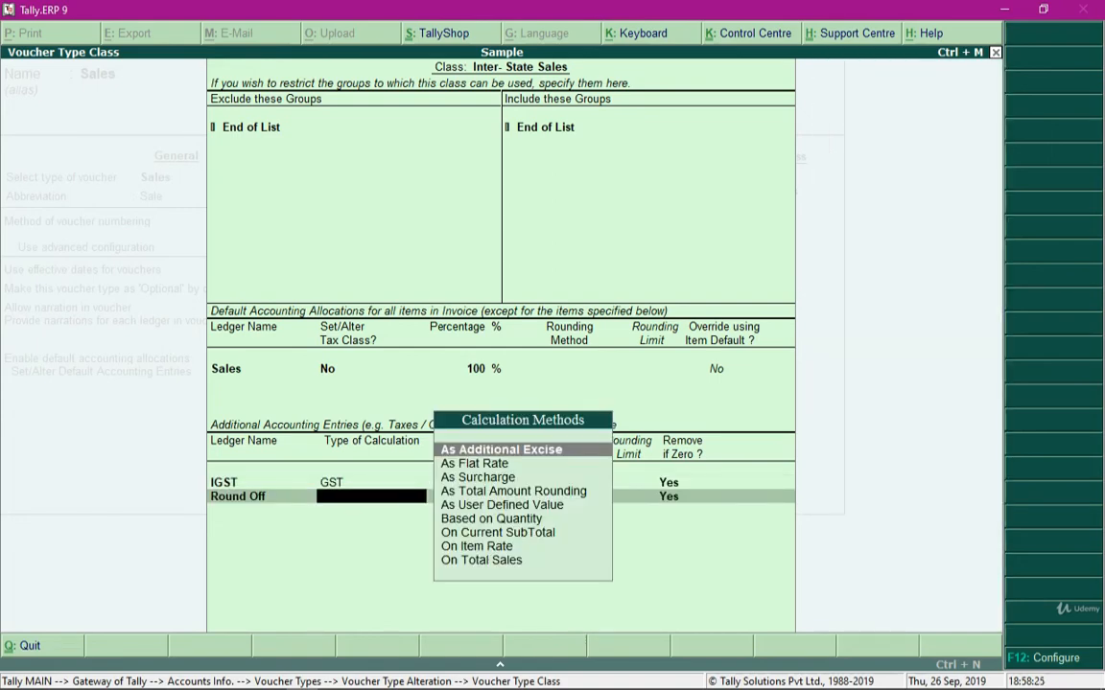
key(Down)
key(Down)
key(Down)
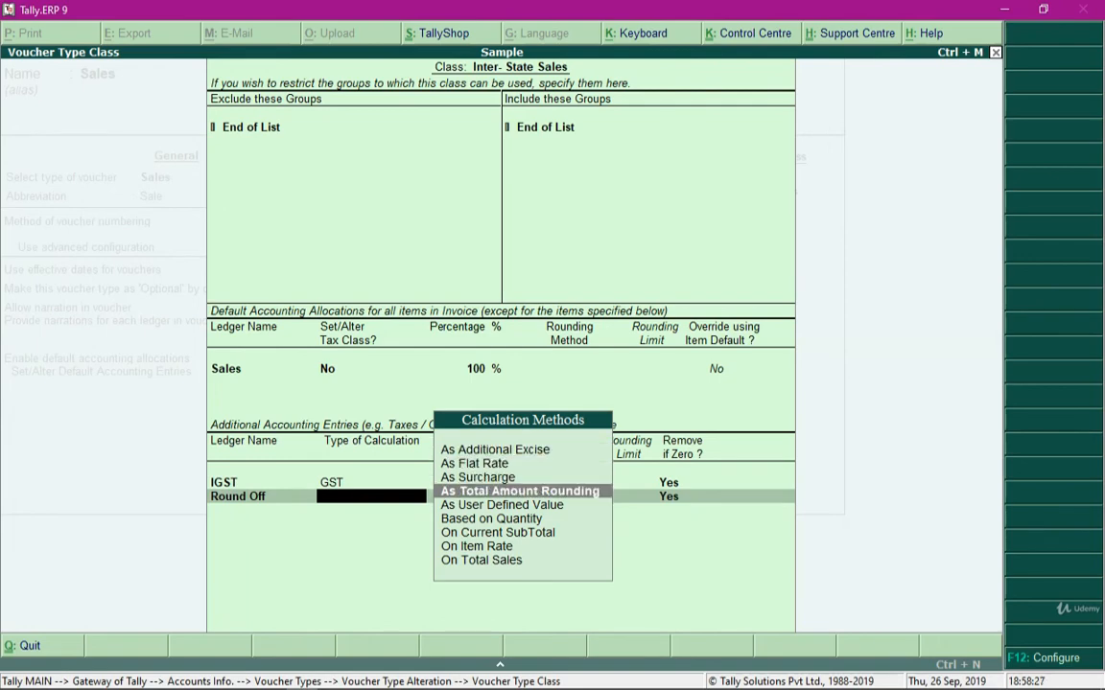
key(Return)
key(Down)
key(Down)
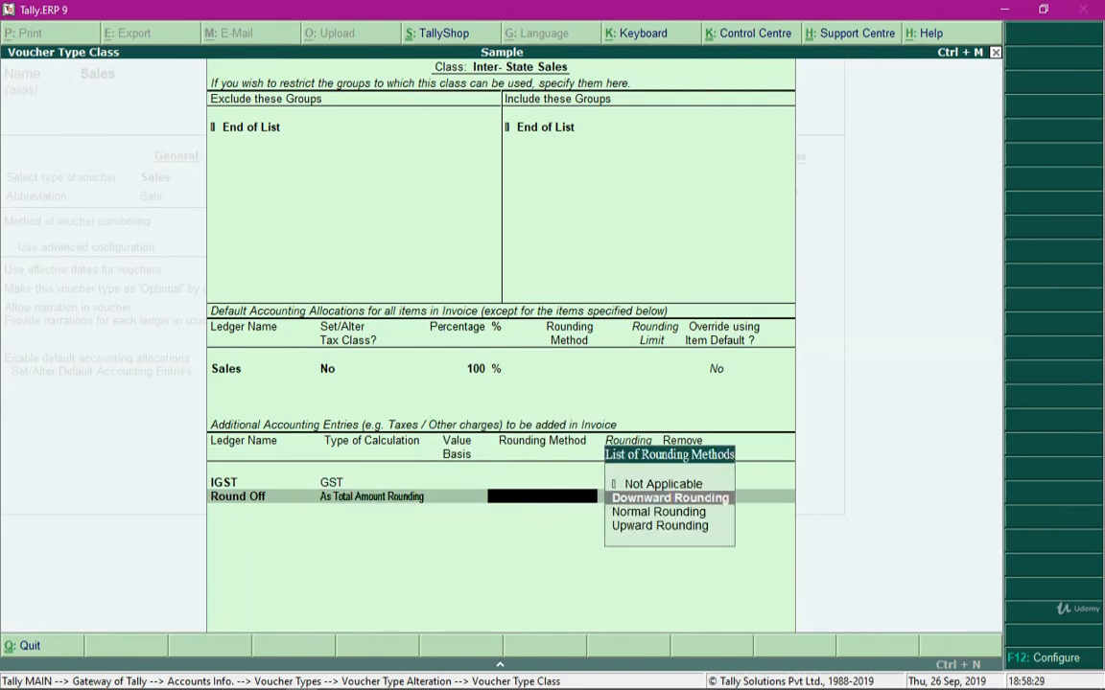
key(Return)
key(Return)
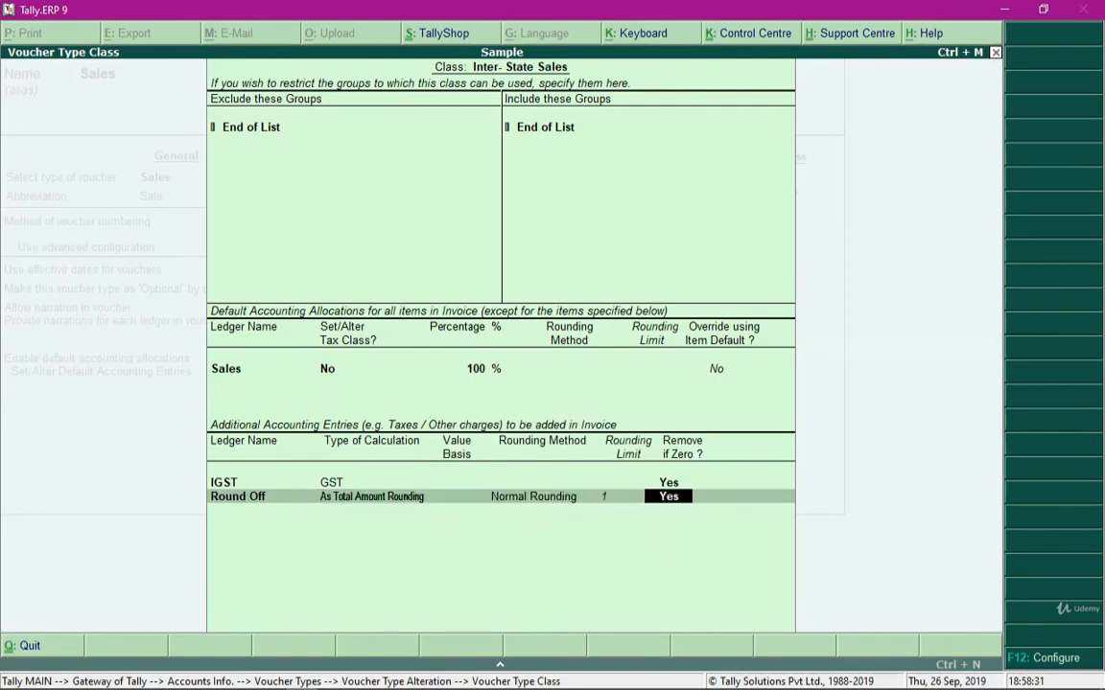
key(Return)
Accept the Inter- State Sales class, save the Sales voucher type and return to the Gateway of Tally
key(Return)
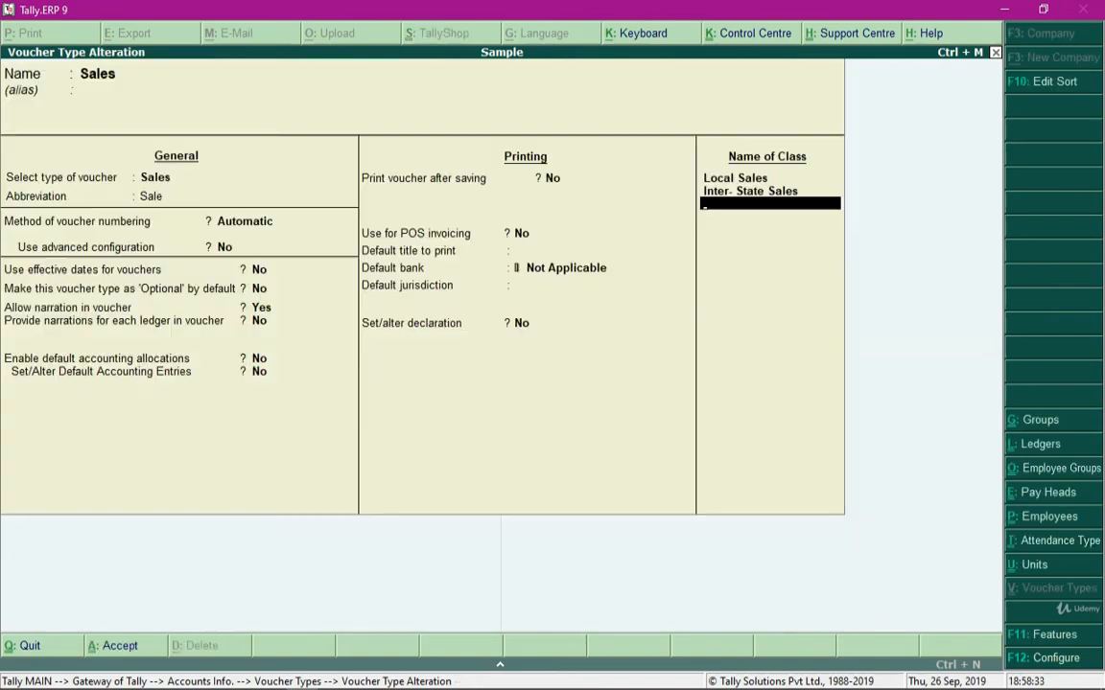
key(Return)
key(Return)
key(Return)
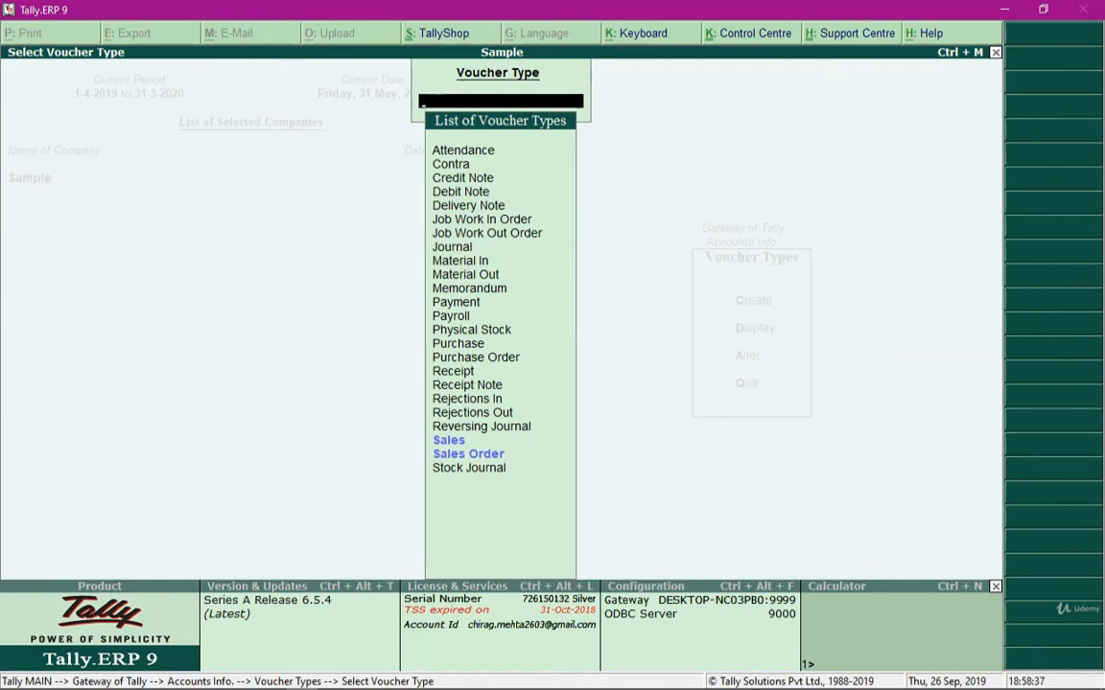
key(Escape)
key(Escape)
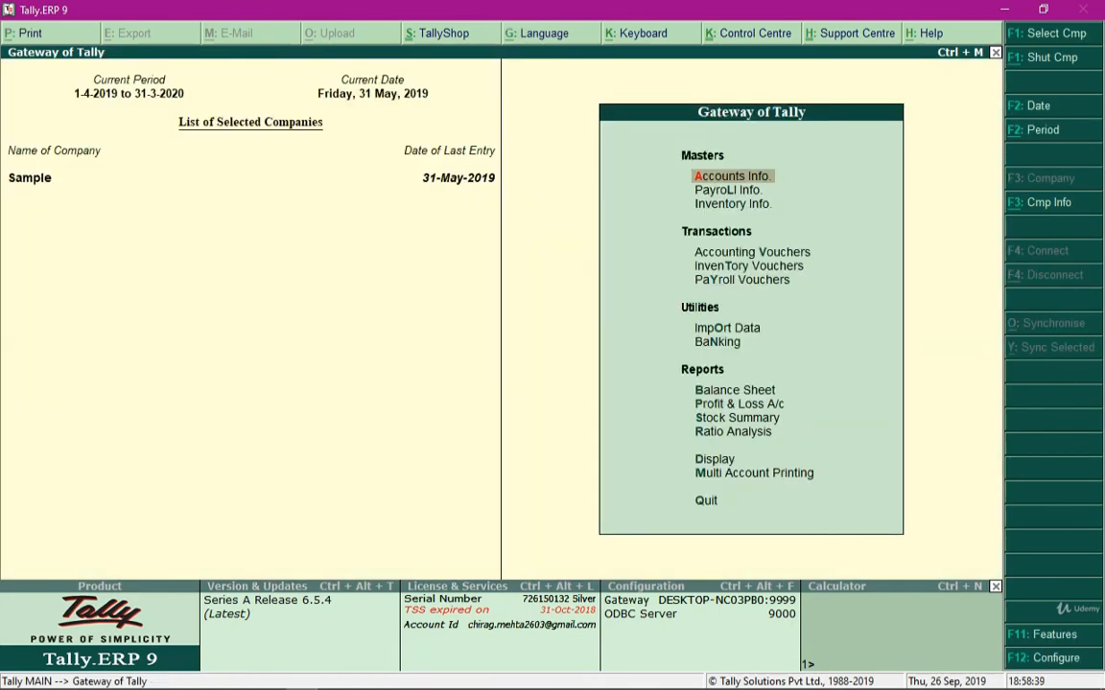
Start a new Sales accounting voucher using the Inter- State Sales voucher class
key(v)
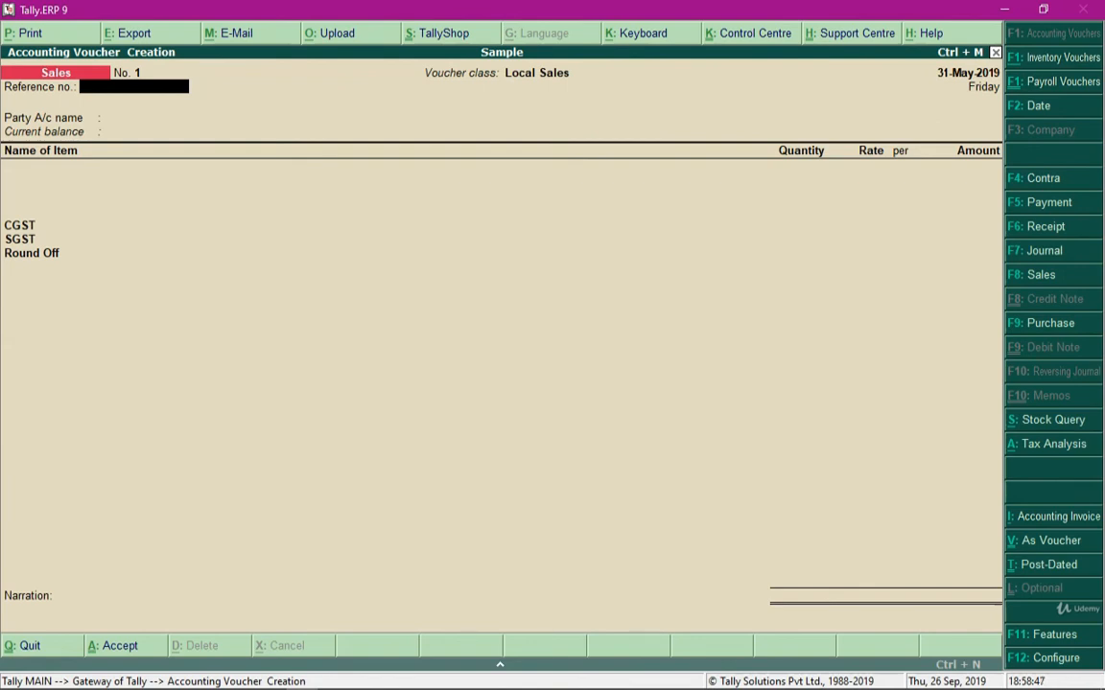
key(F8)
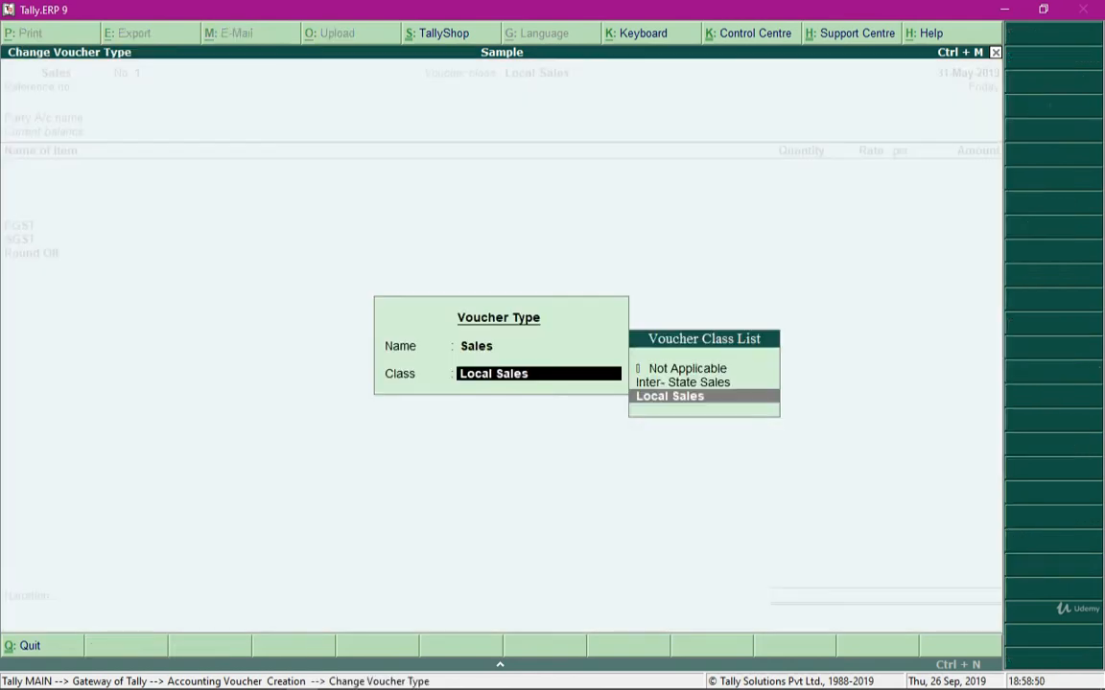
key(Up)
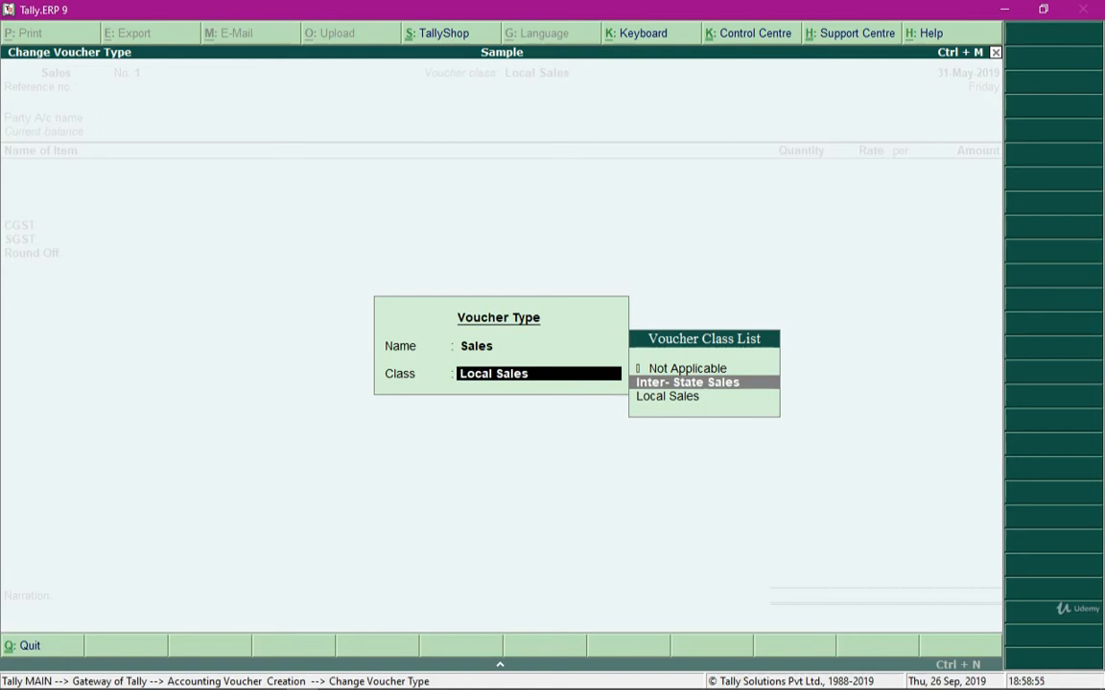
key(Return)
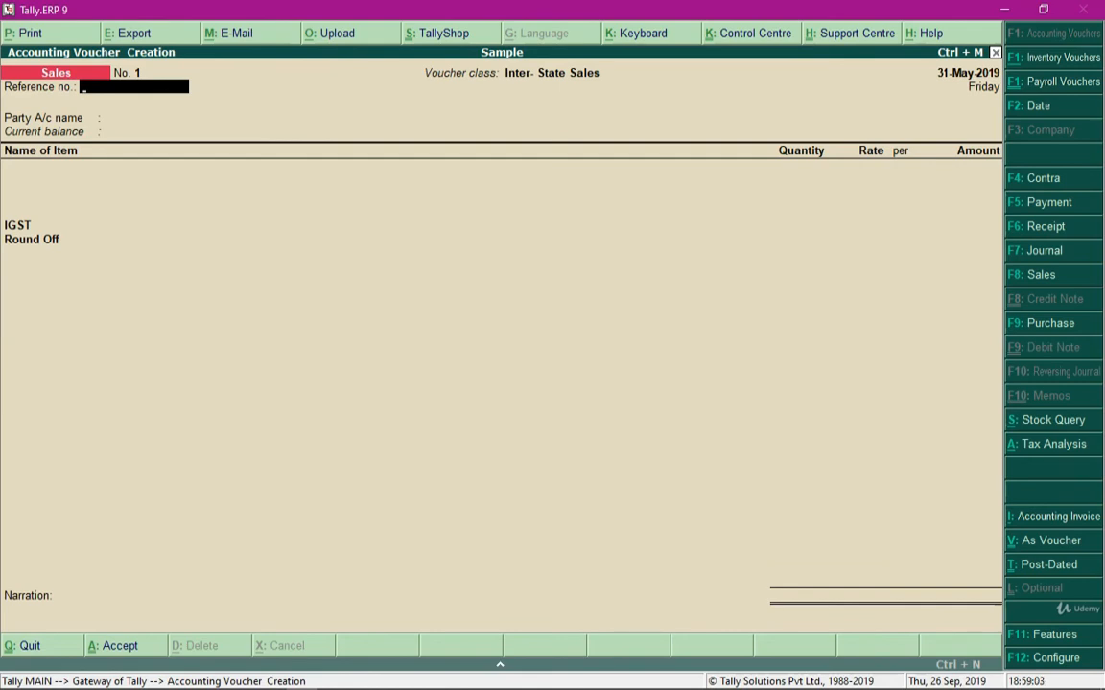
Enter 123 as the voucher's reference number and choose Buyer as the party account
text(123)
key(Return)
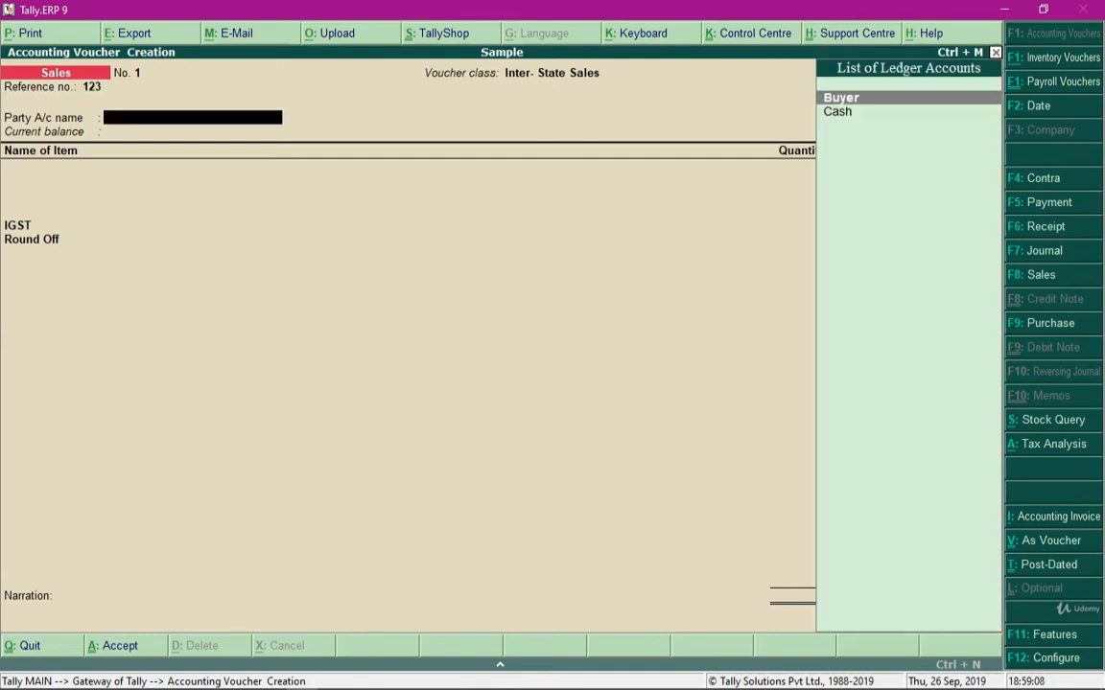
key(Return)
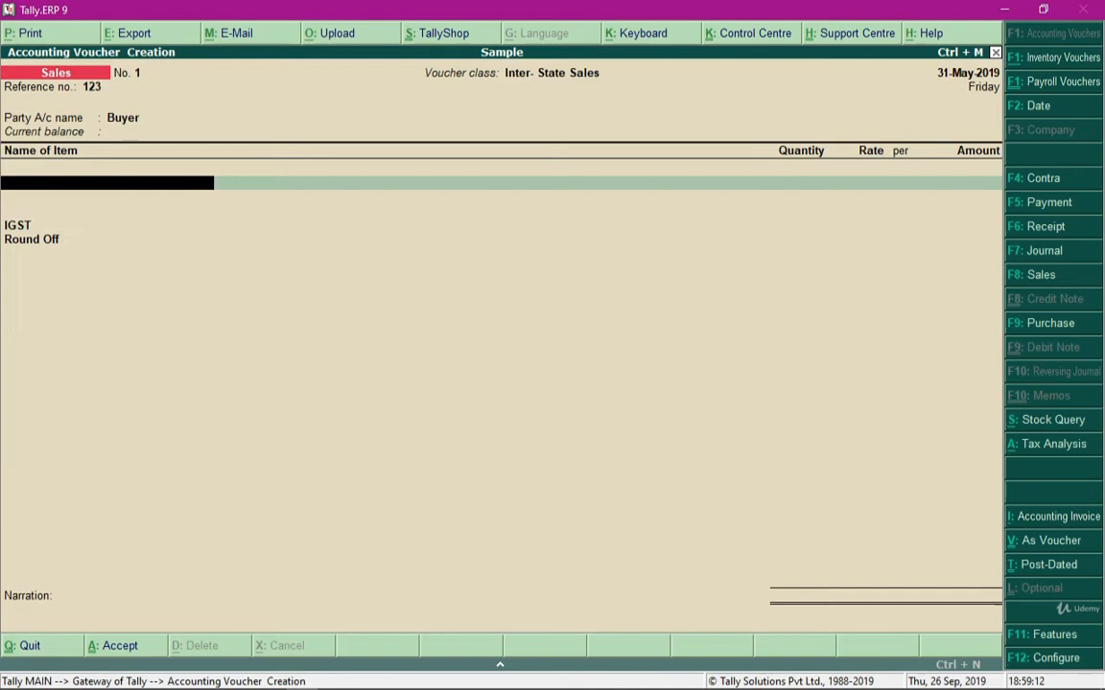
Add the item Chairs with a quantity of 15 units at a rate of 1,500.45 per unit
key(Return)
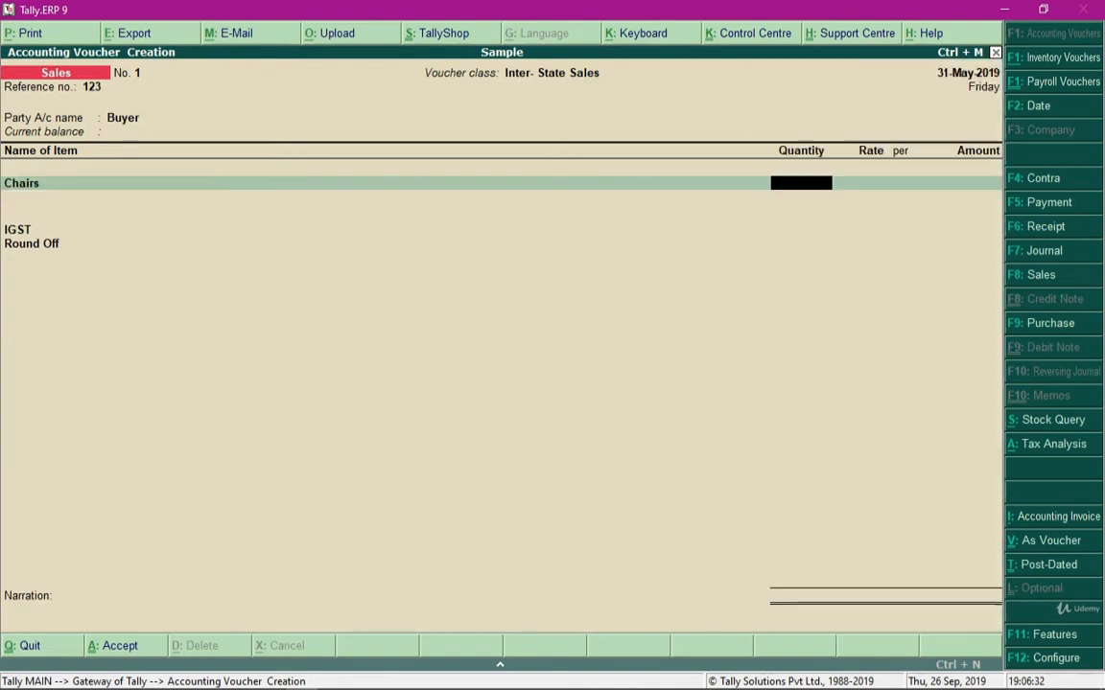
text(15)
key(Return)
text(1,500.45)
key(Return)
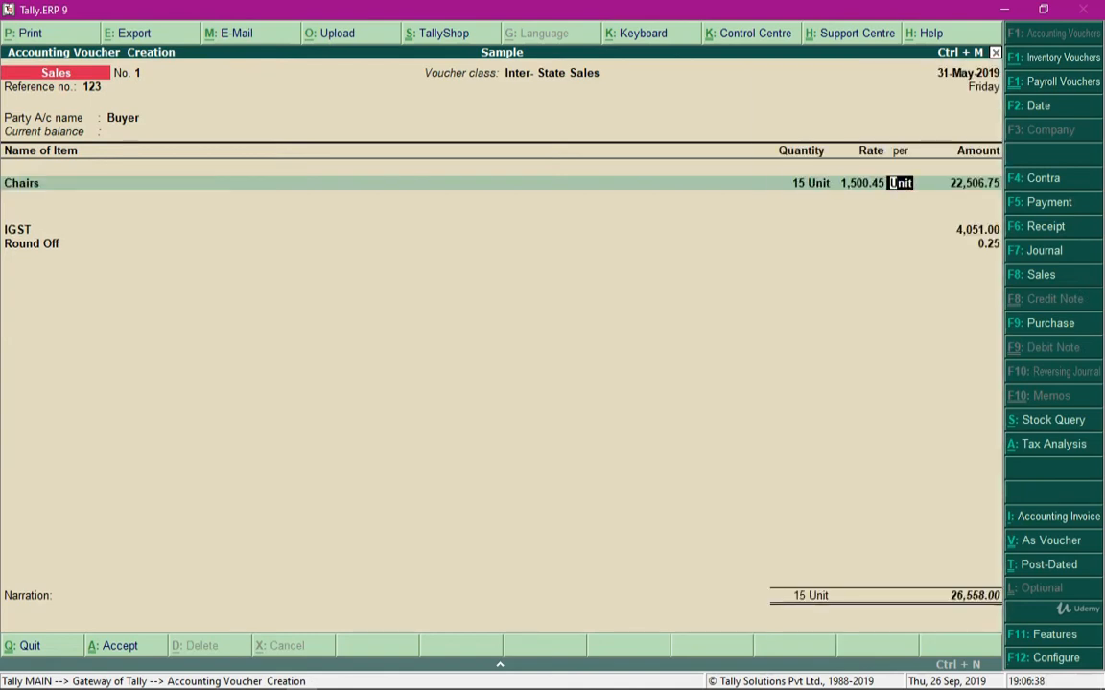
key(Return)
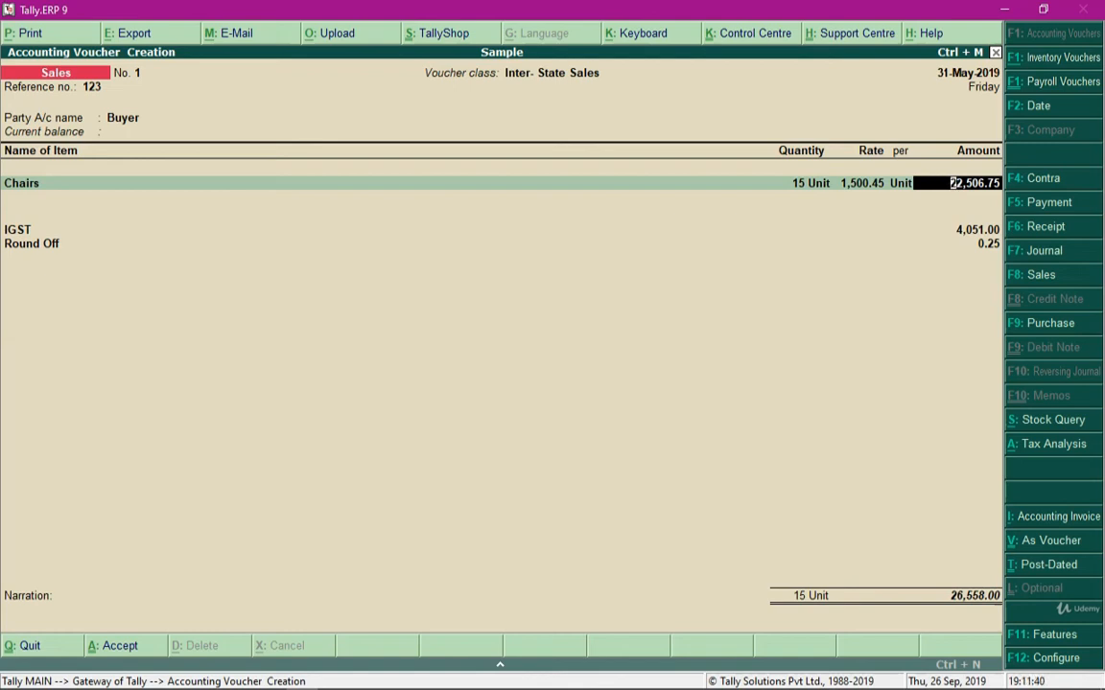
Quit the sales voucher without saving it and return to the Gateway of Tally
key(BackSpace)
key(Escape)
key(y)
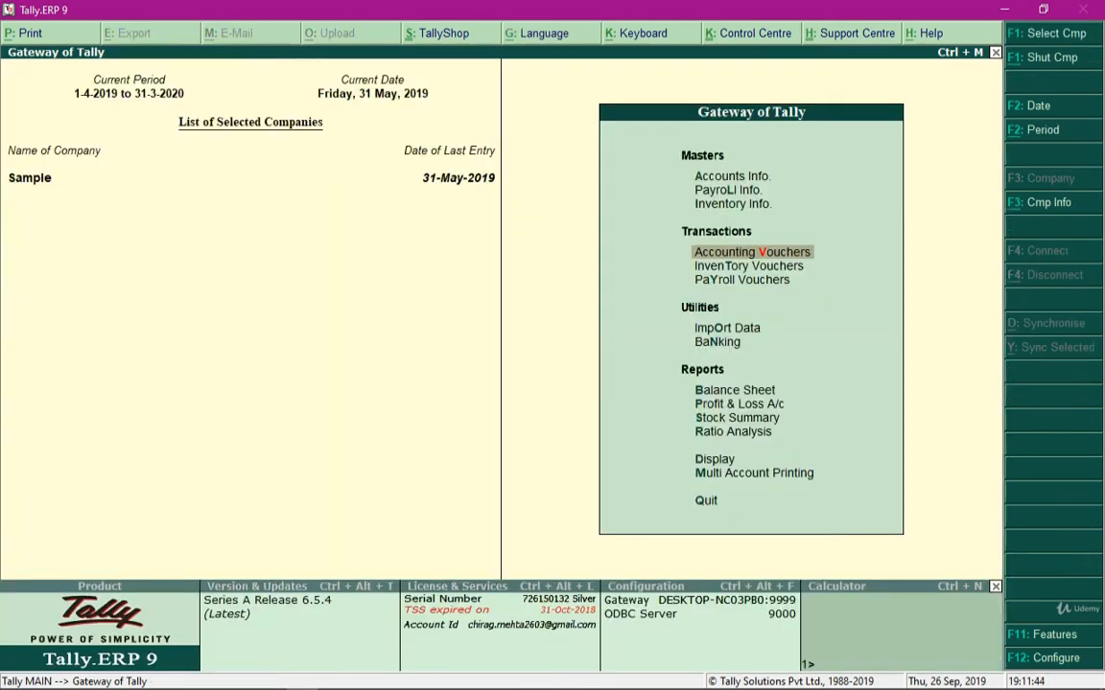
Open the Purchase voucher type for alteration from the Gateway of Tally
key(Up)
key(Up)
key(Up)
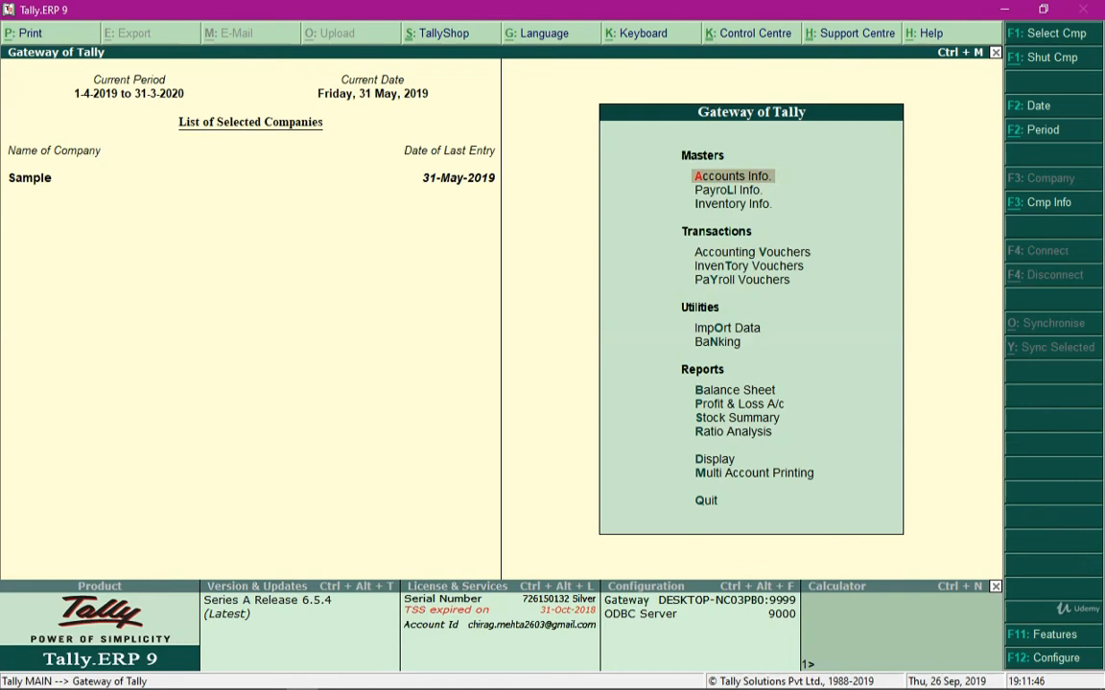
key(Return)
key(Down)
key(Down)
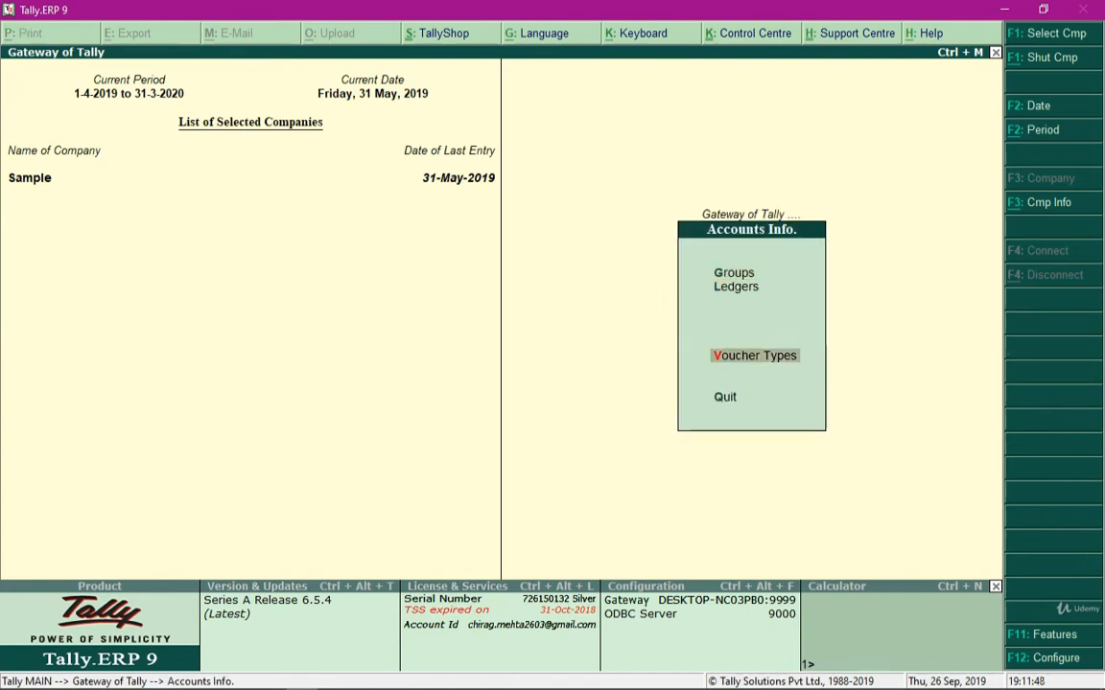
key(Return)
key(Down)
key(Down)
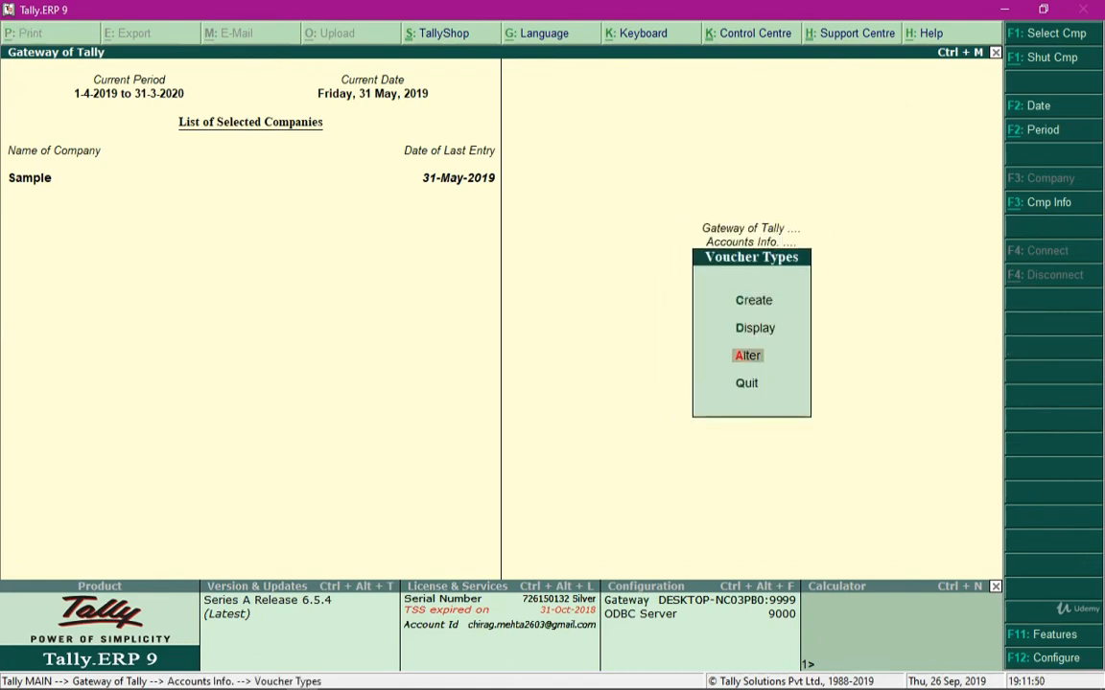
key(Return)
key(Down)
key(Down)
key(Down)
key(Down)
key(Down)
key(Down)
key(Down)
key(Down)
key(Down)
key(Down)
key(Down)
key(Down)
key(Down)
key(Down)
key(Down)
key(Down)
key(Down)
key(Down)
key(Down)
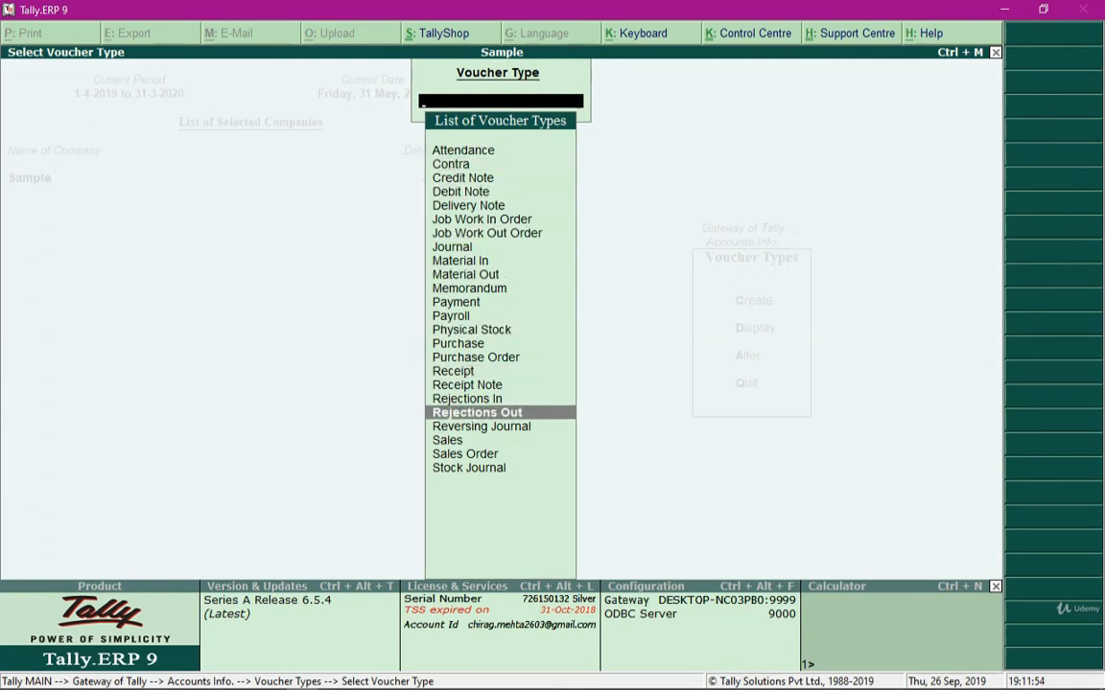
key(Up)
key(Up)
key(Up)
key(Up)
key(Up)
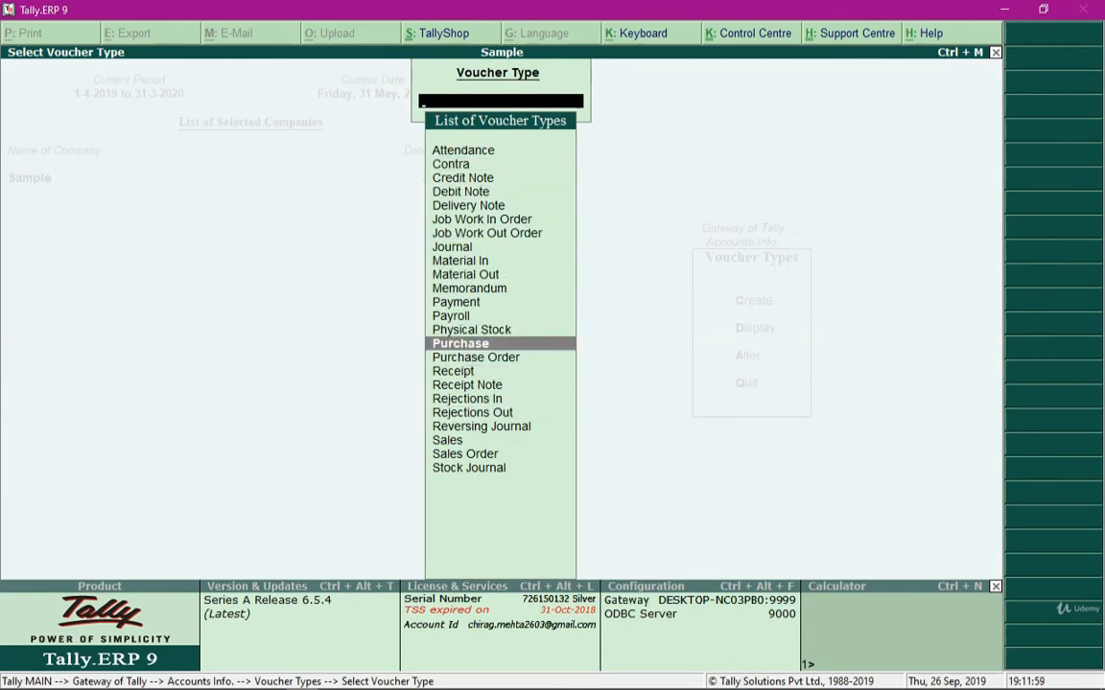
key(Return)
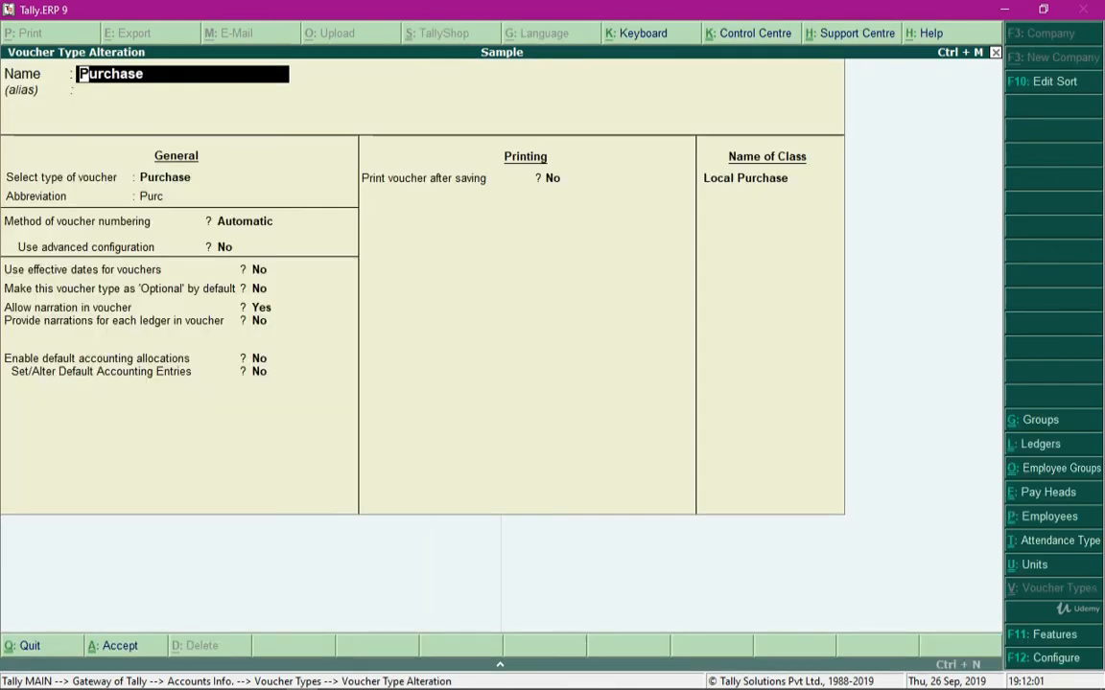
Open the Local Purchase class to review its default ledger allocation and additional accounting entries, and accept it as it is
click(747, 179)
key(Return)
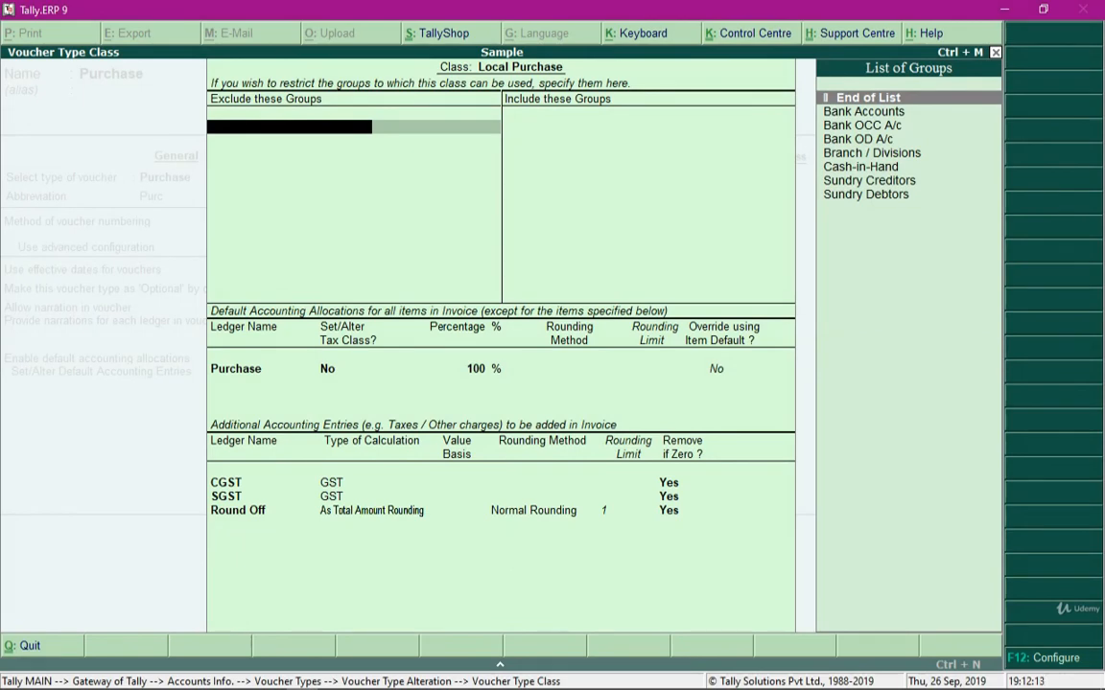
key(ctrl+a)
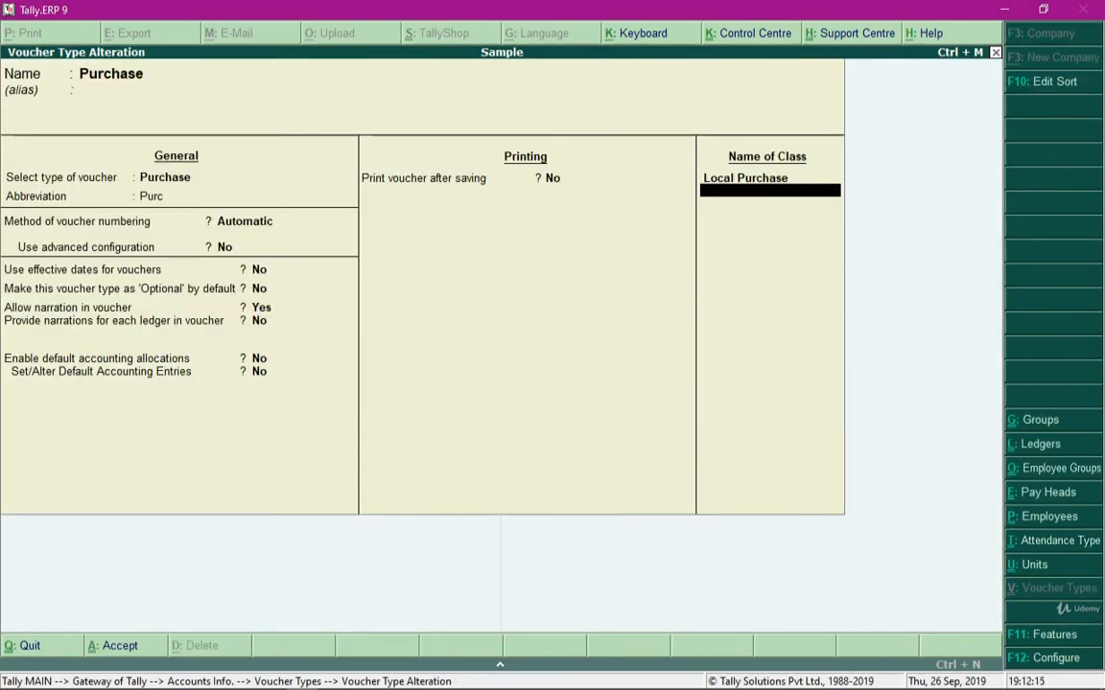
Accept the Purchase voucher type and return to the Gateway of Tally
key(ctrl+a)
key(Escape)
key(Escape)
key(Escape)
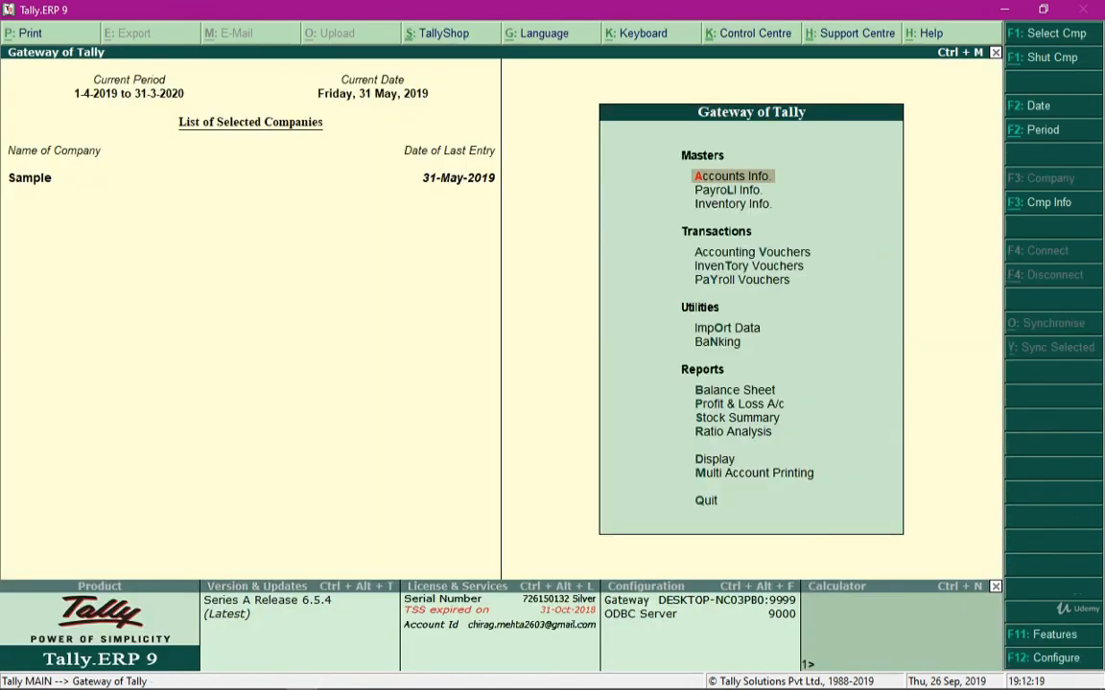
Open a new Purchase voucher with the Local Purchase class to check its preset ledgers, and quit without saving
key(v)
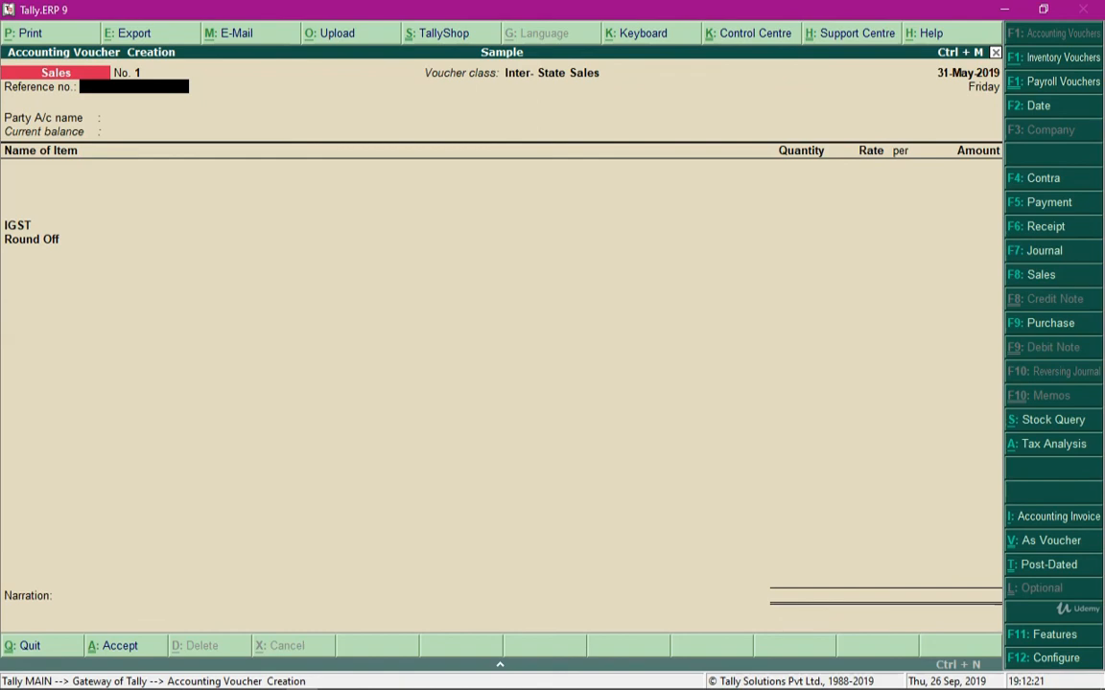
key(F9)
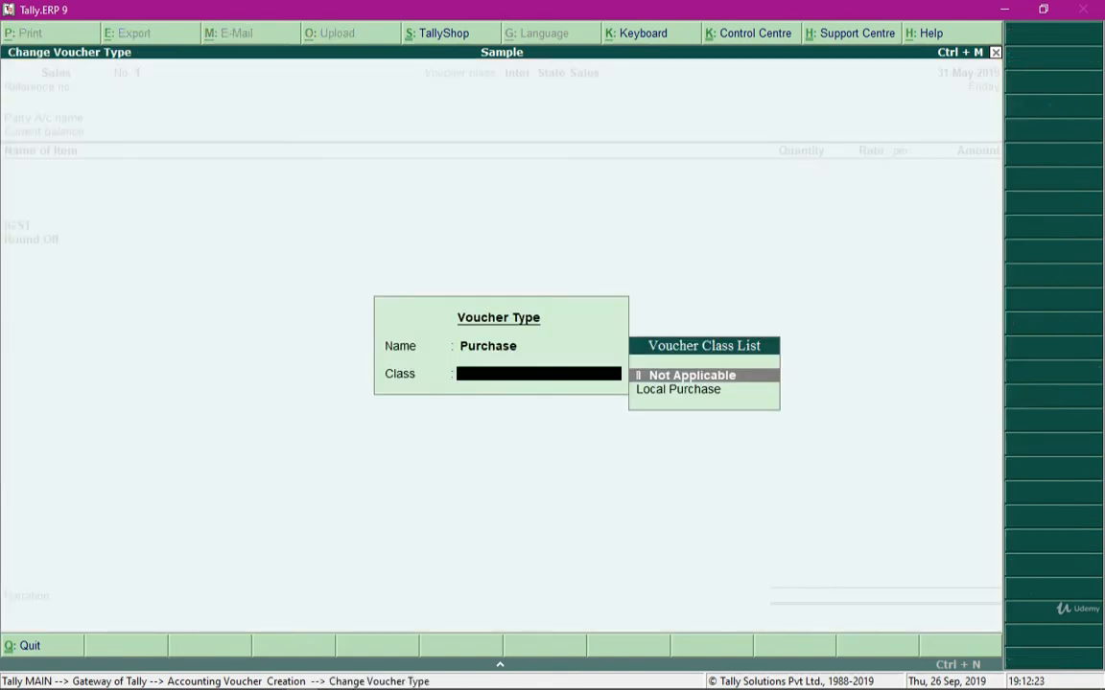
key(Down)
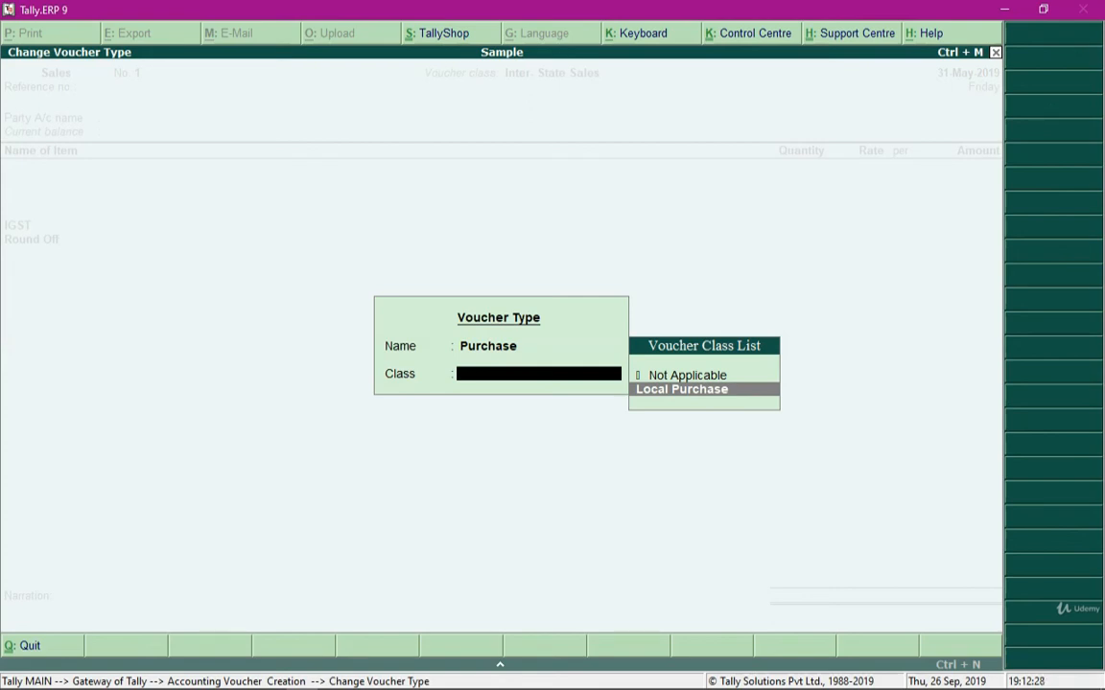
key(Return)
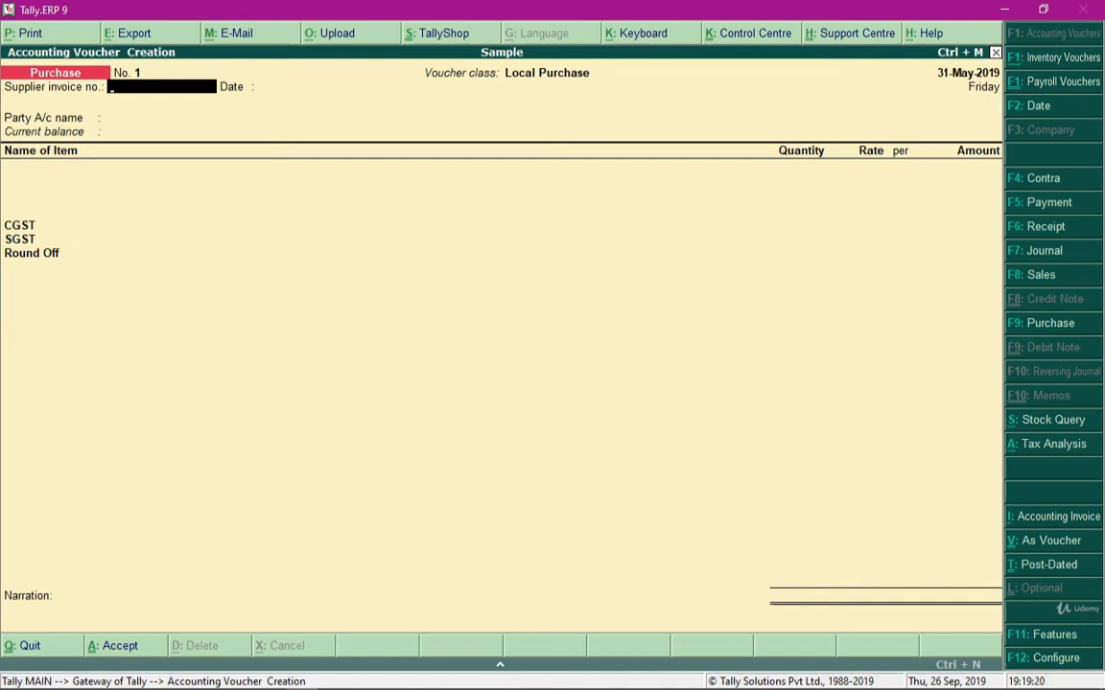
key(Escape)
key(y)
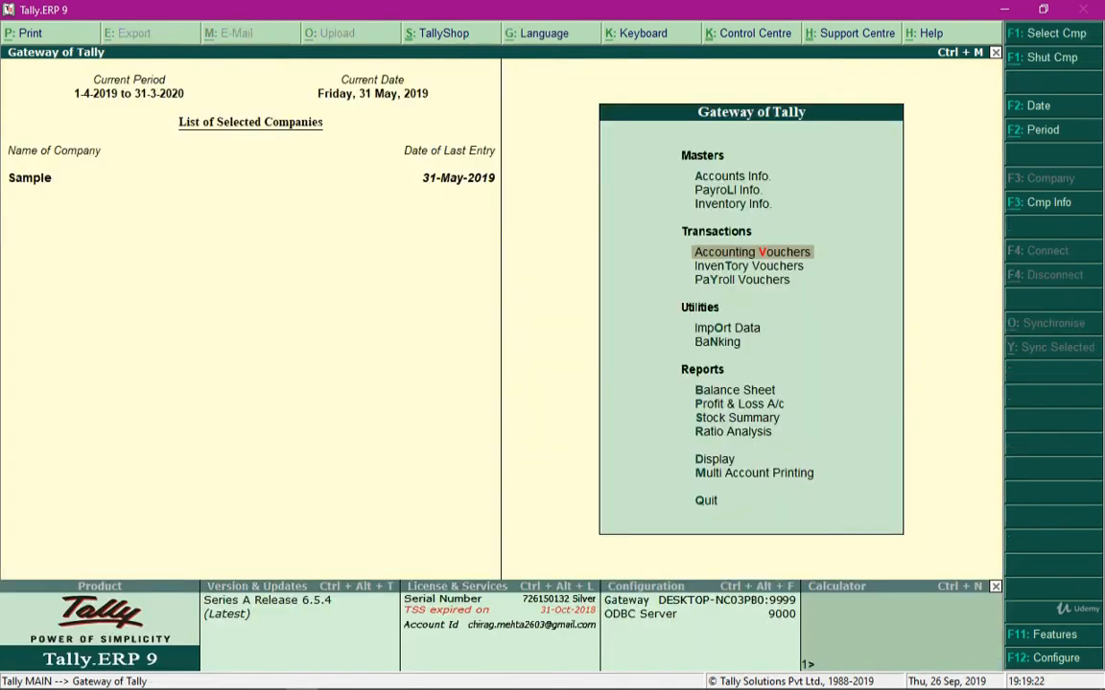
Open the Payment voucher type for alteration from the Gateway of Tally
key(Up)
key(Up)
key(Up)
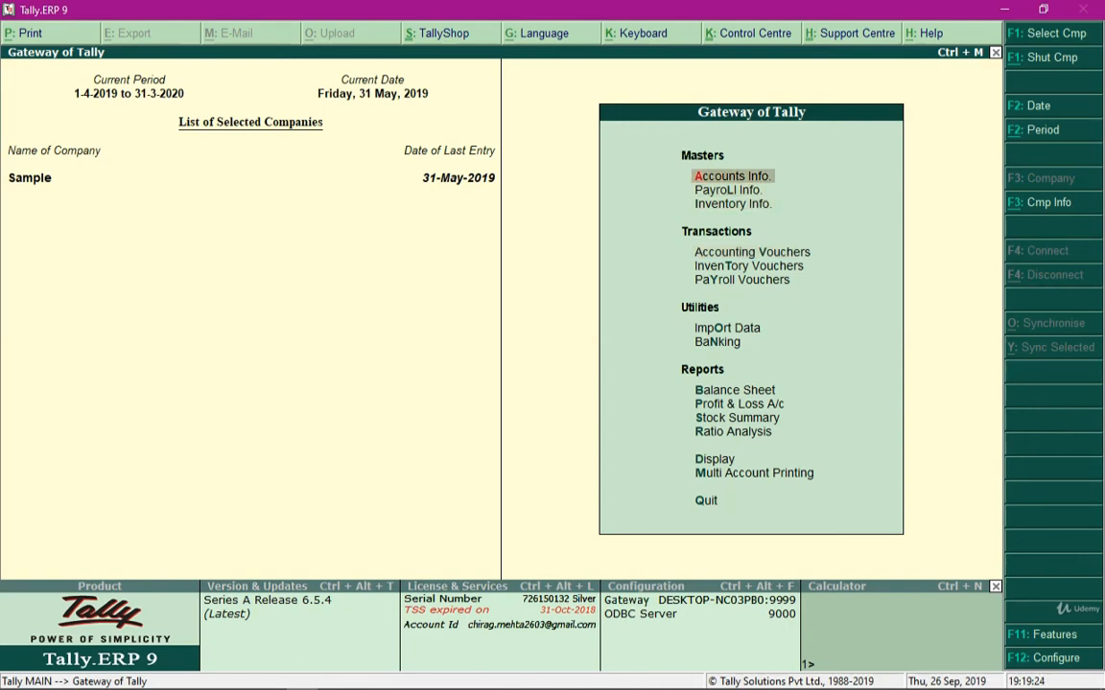
key(Return)
key(Down)
key(Down)
key(Return)
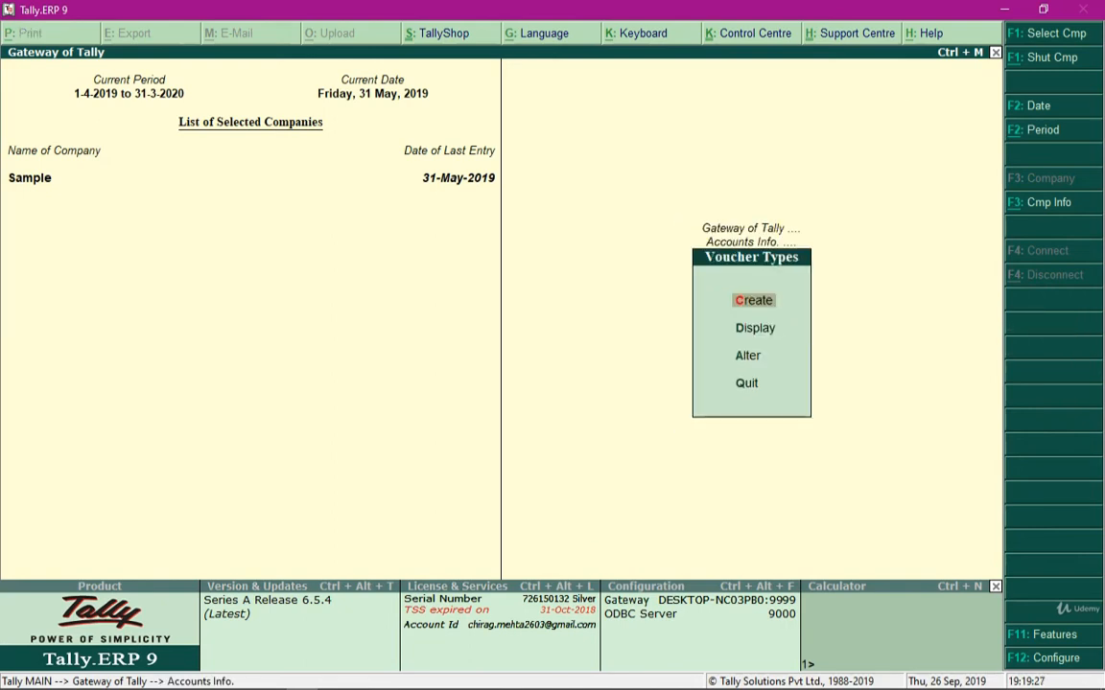
text(aPay)
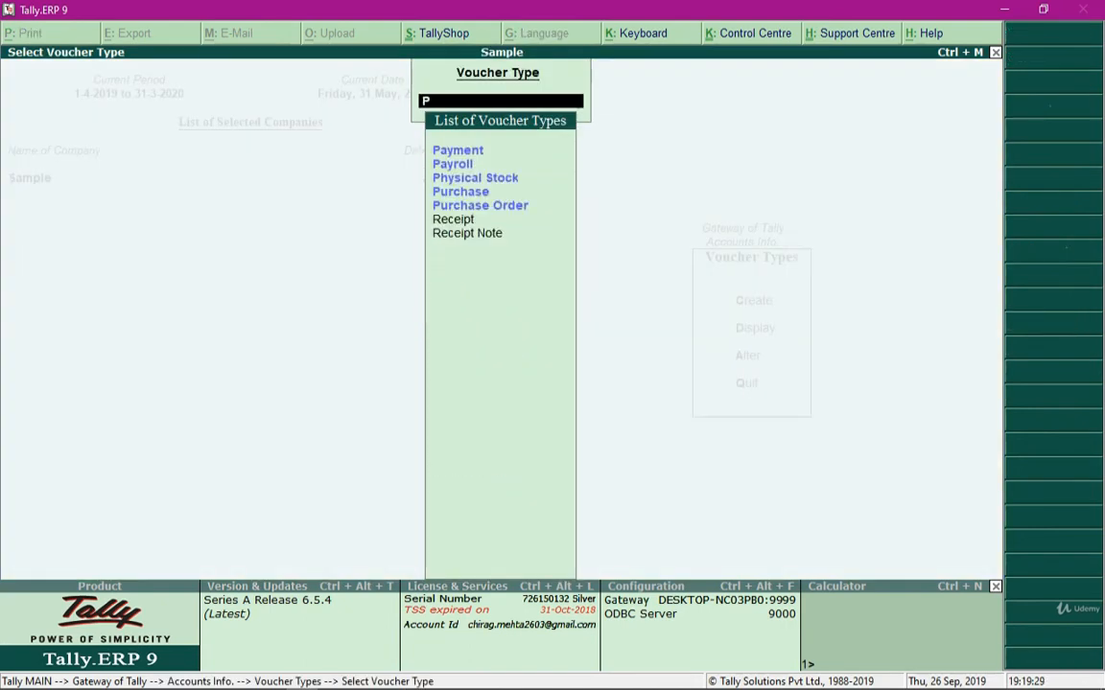
key(Return)
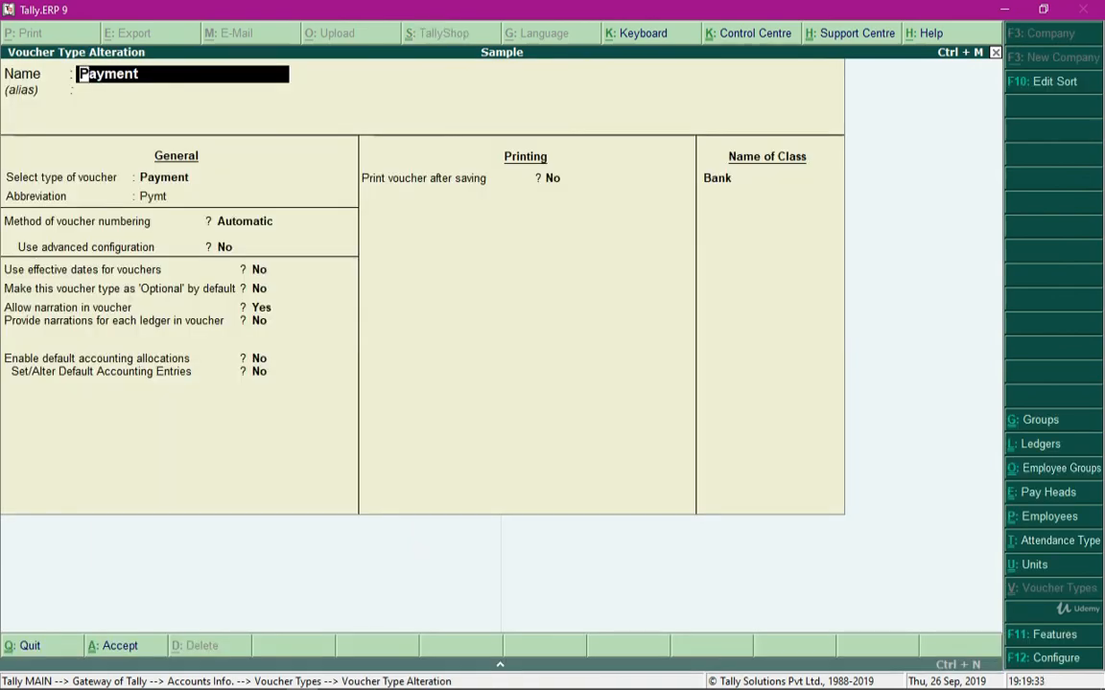
Review the Bank class's group restrictions and specific ledger, accept it as it is, and return to the Gateway of Tally
key(ctrl+End)
key(Right)
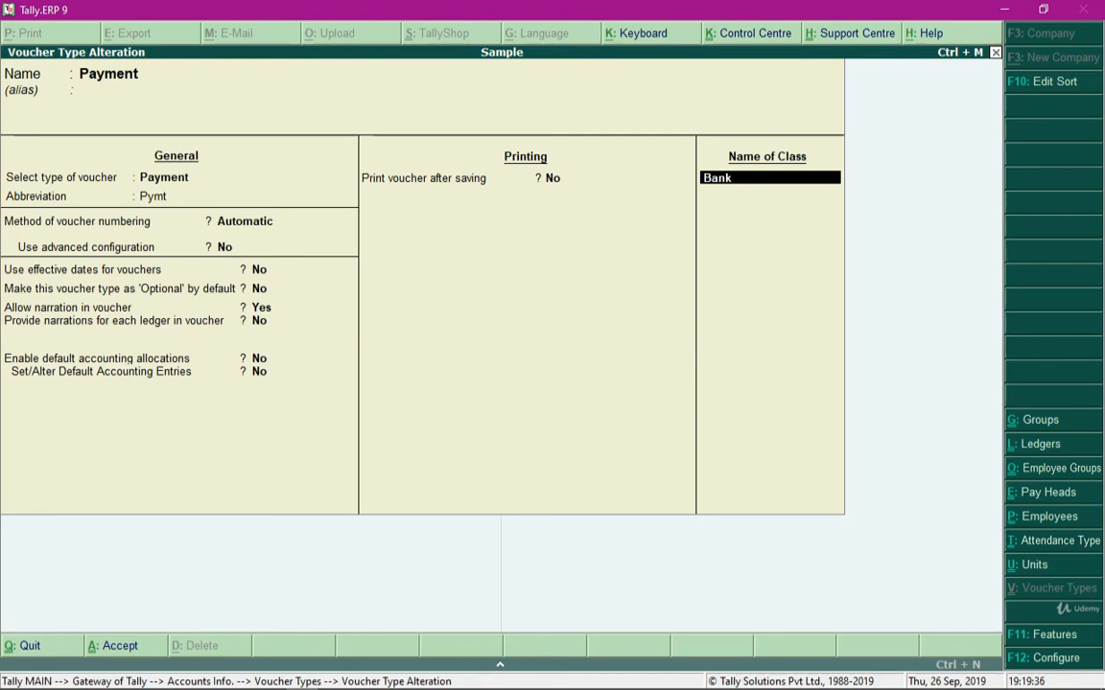
key(Return)
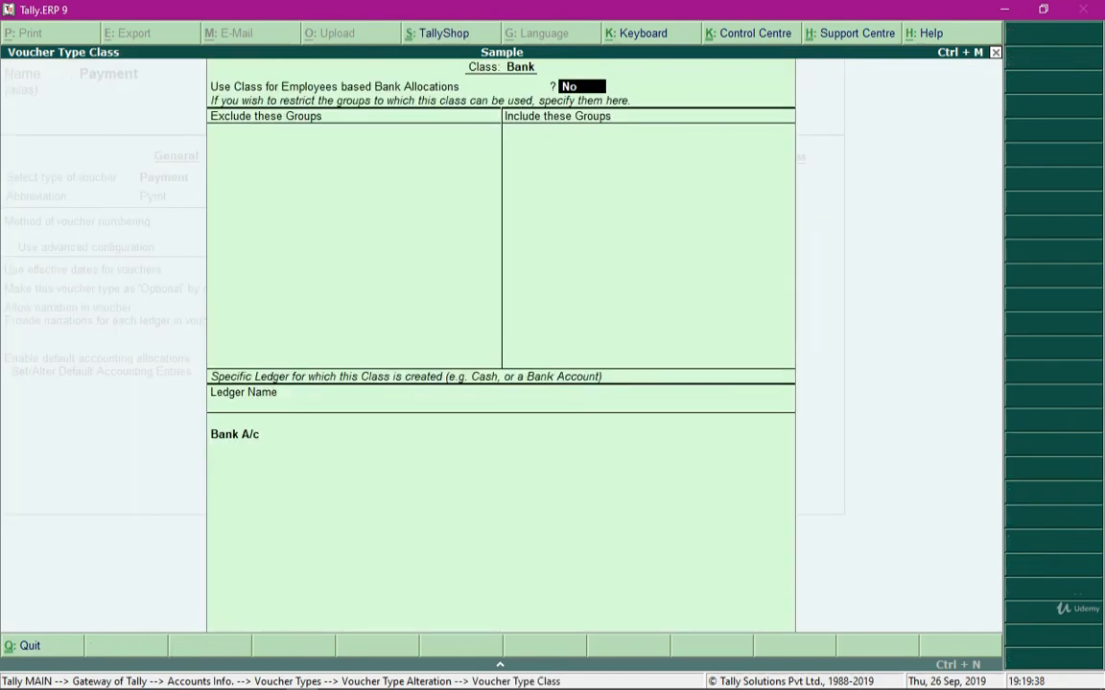
key(Return)
key(Return)
key(Return)
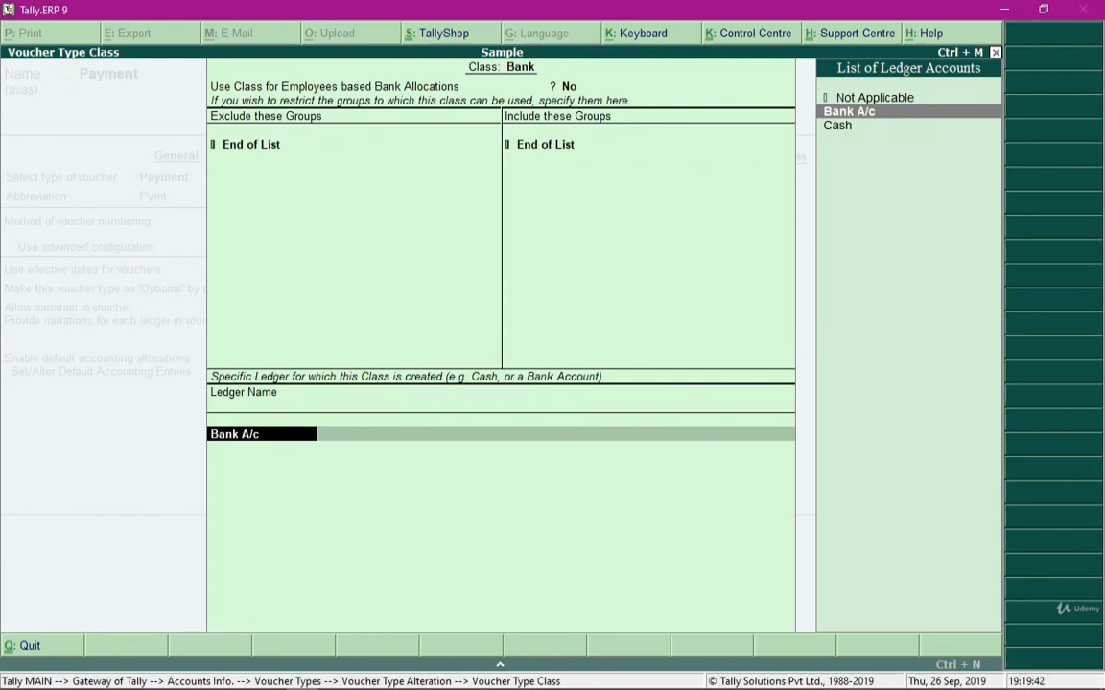
key(Return)
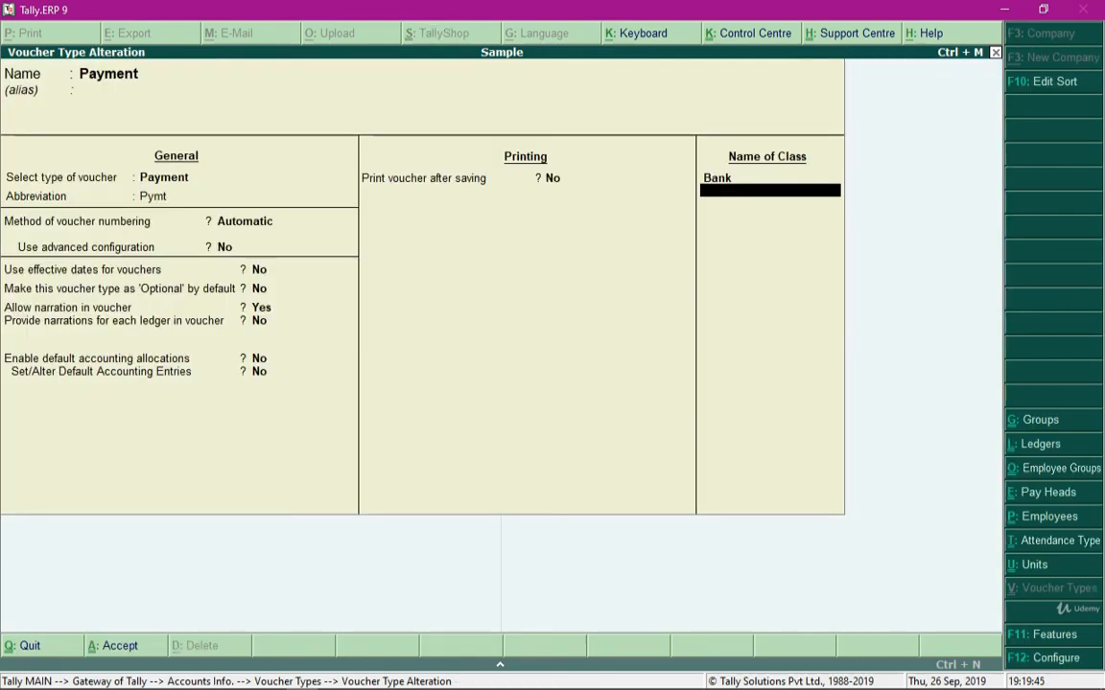
key(Escape)
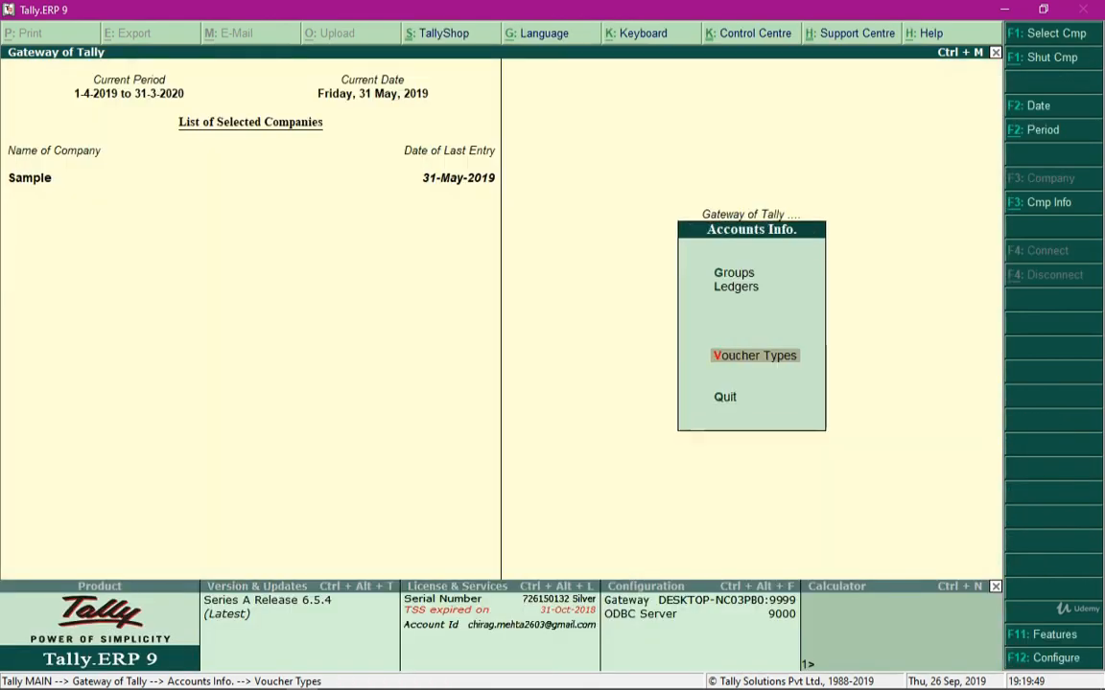
key(Escape)
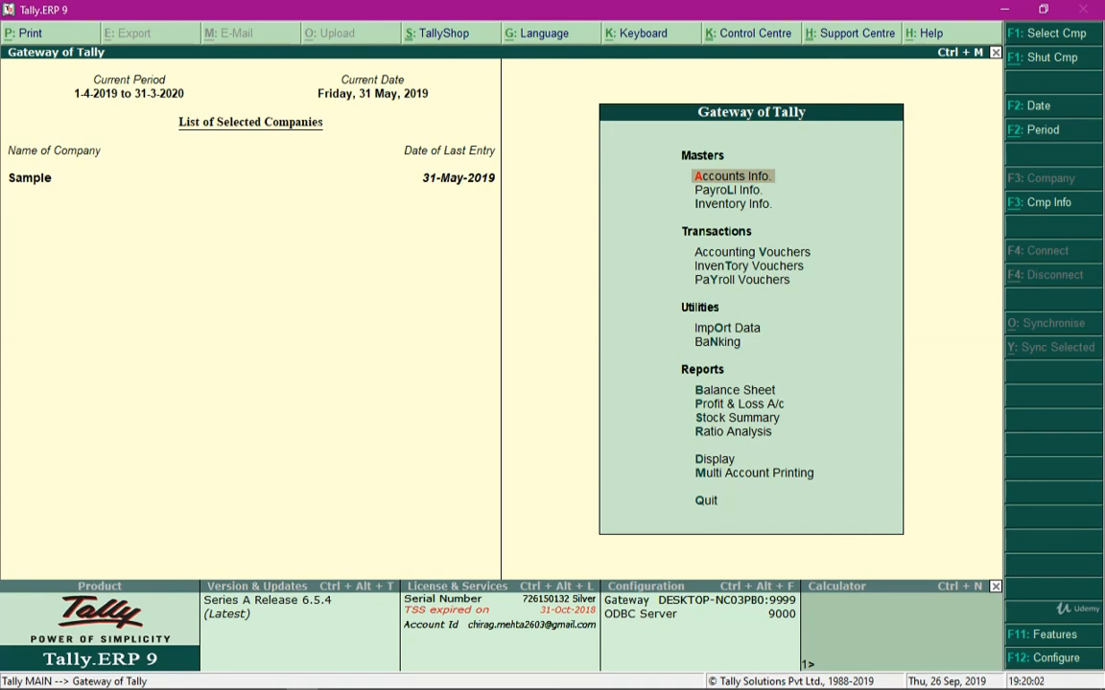
Open a new Payment voucher with the Bank voucher class
key(v)
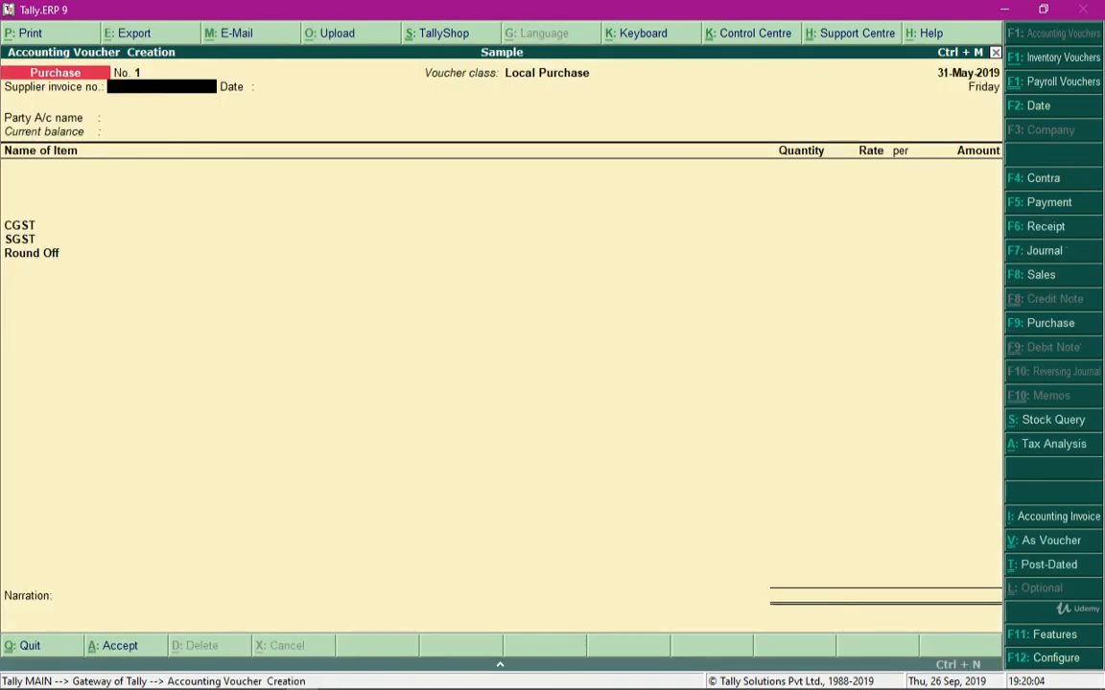
key(F5)
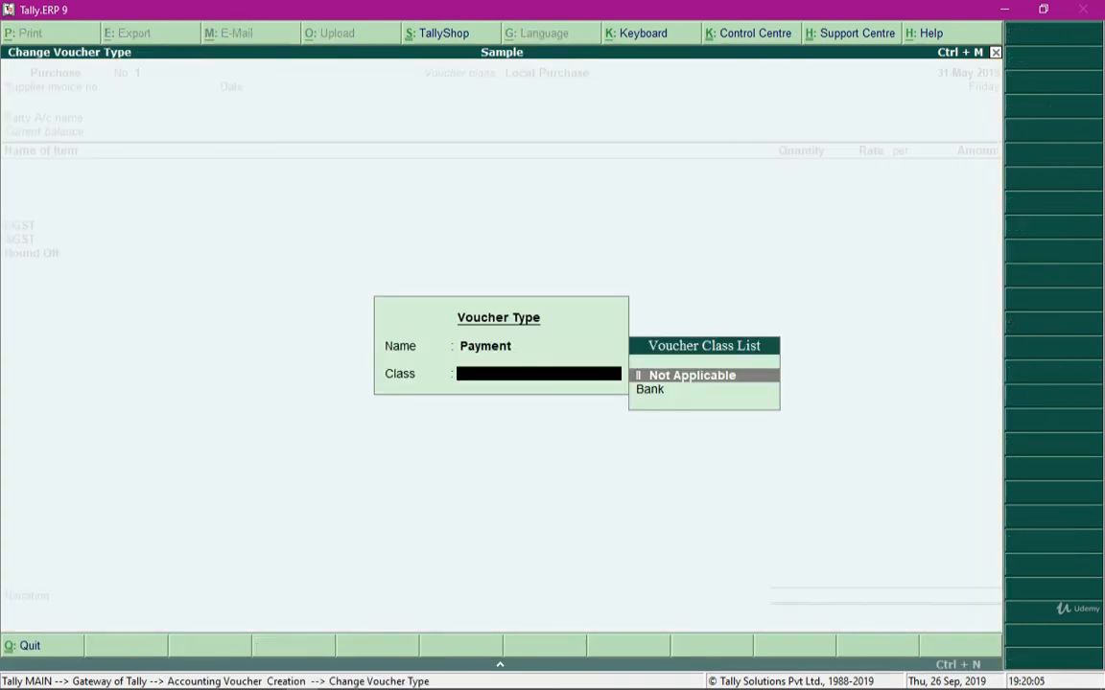
key(Down)
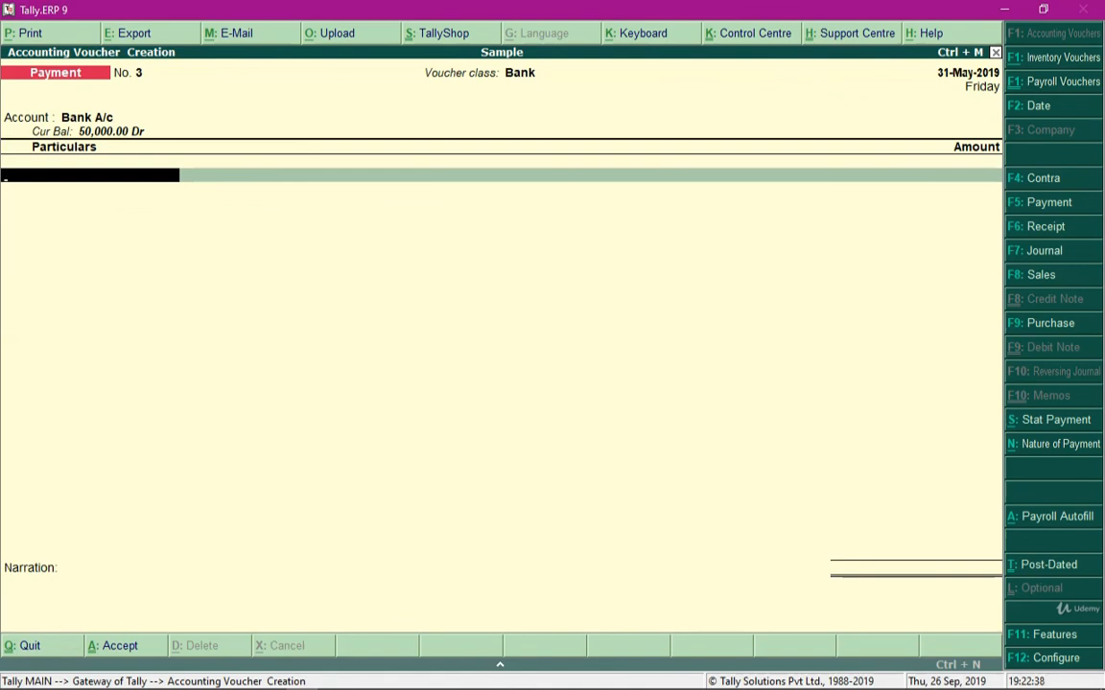
Enter Rent for 1,000 and Fuel for 2,000 as the particulars of the Payment voucher
text(Re)
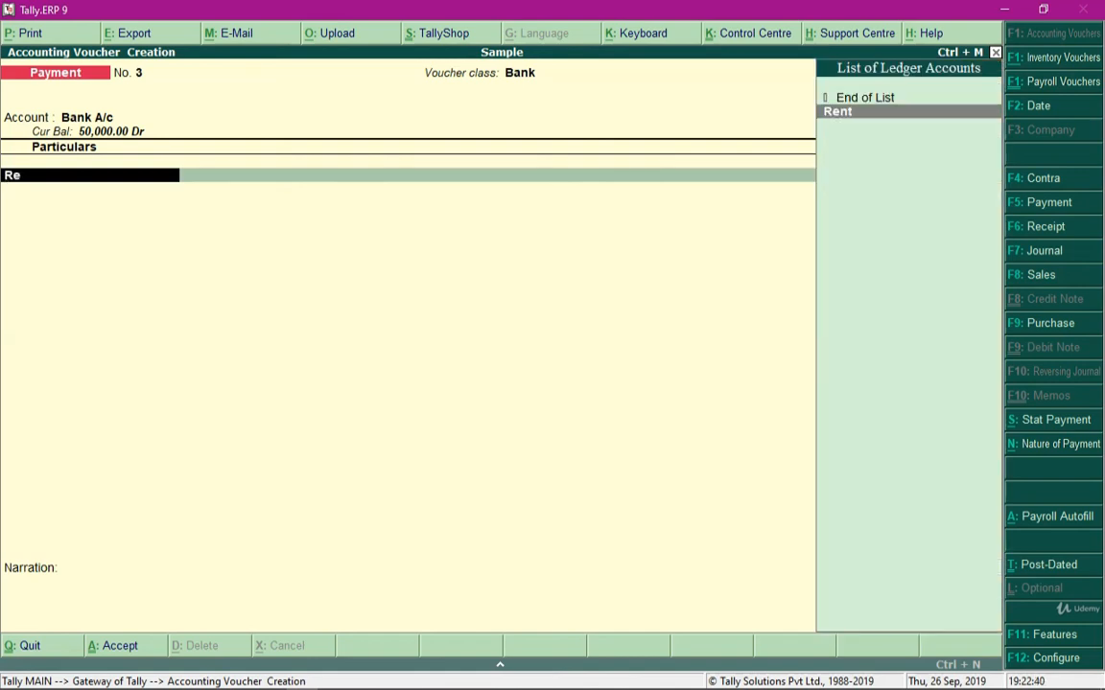
key(Return)
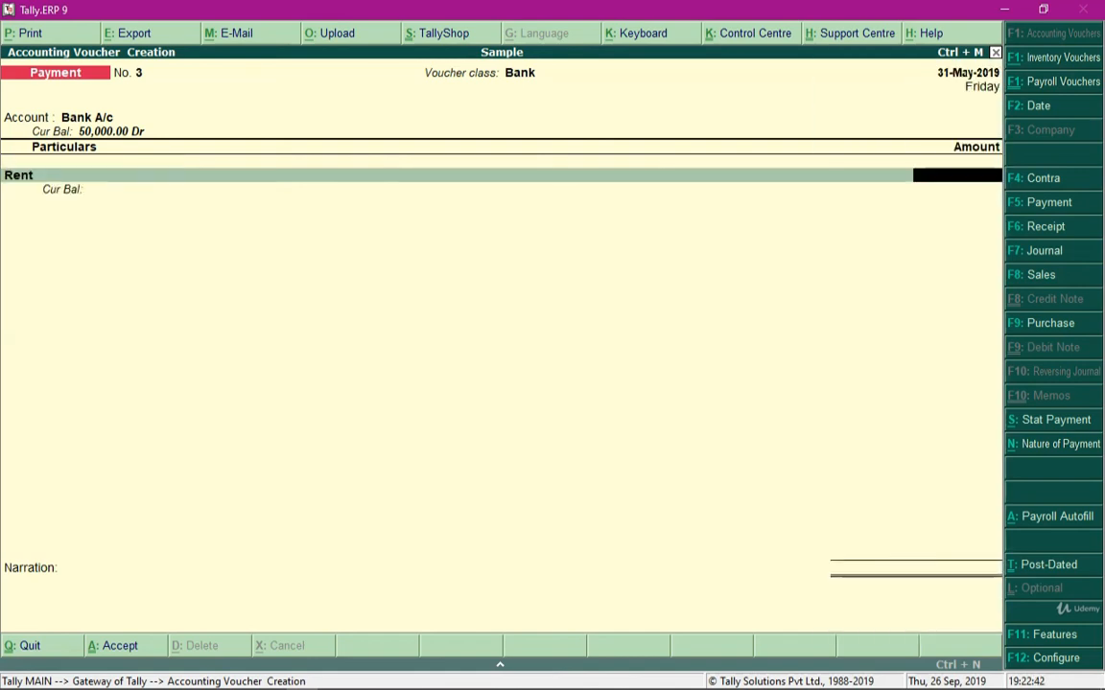
text(1,)
text(000)
key(Return)
text(Fu)
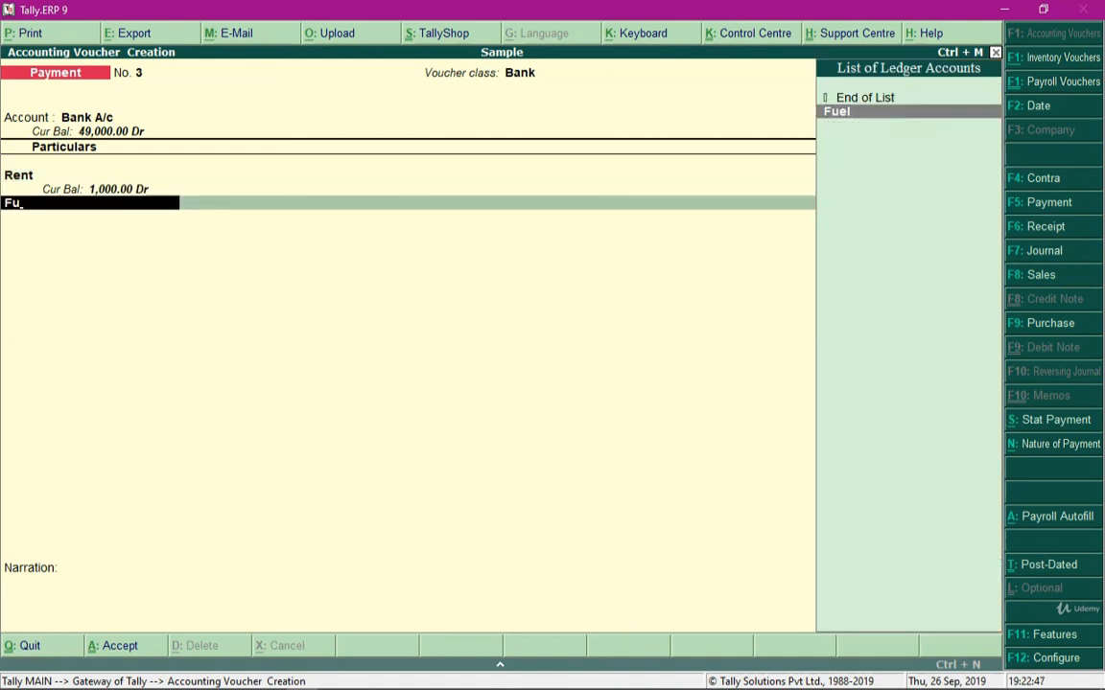
key(Return)
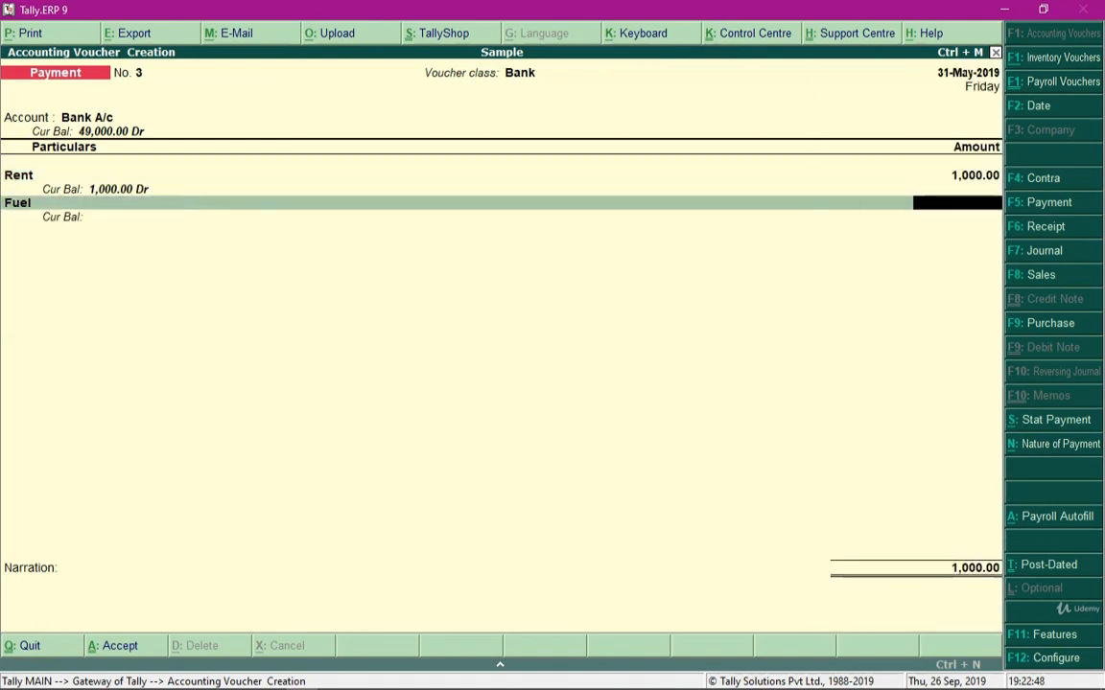
text(2000)
key(Return)
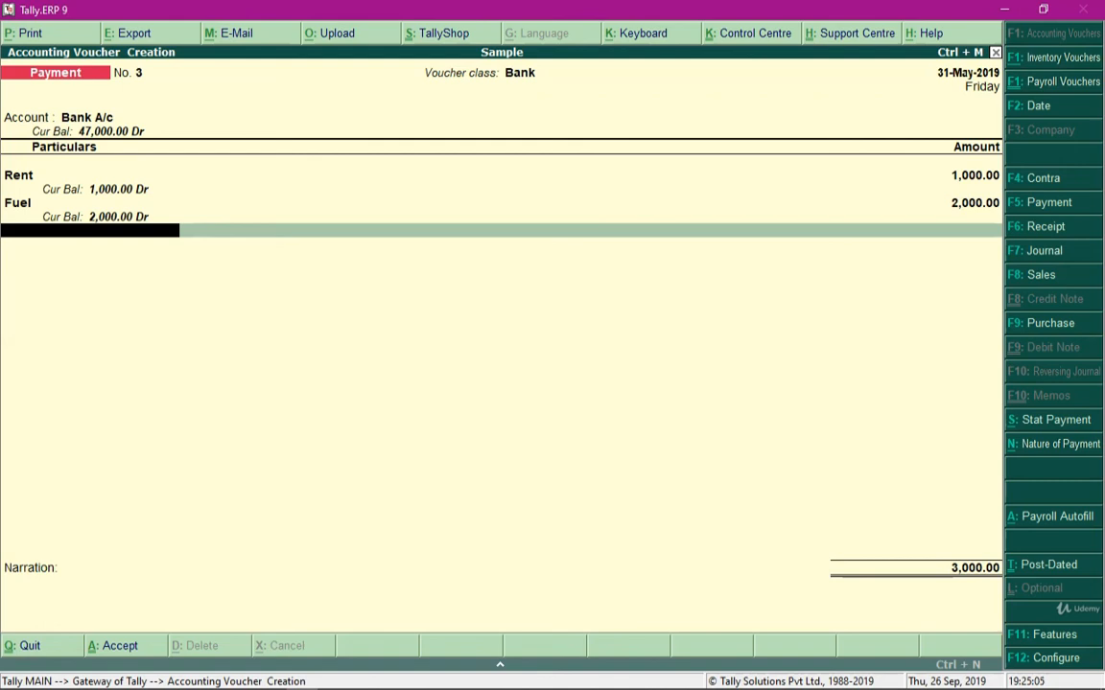
Restart the Payment voucher with its voucher class set to Not Applicable
key(F5)
key(Up)
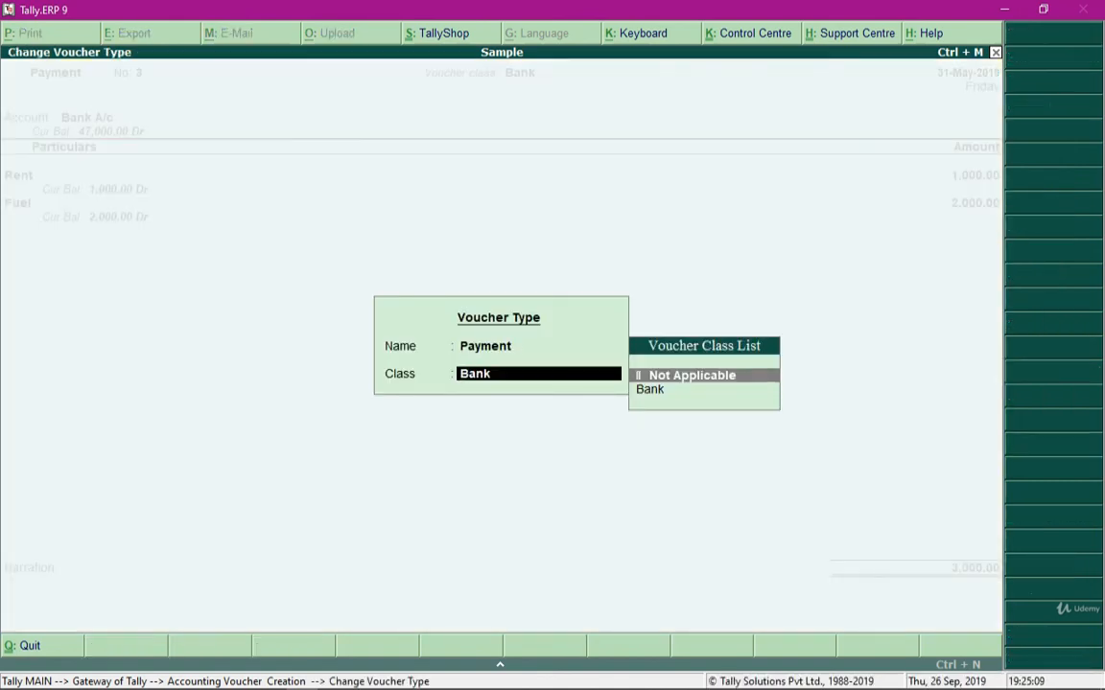
key(Down)
key(Up)
key(Return)
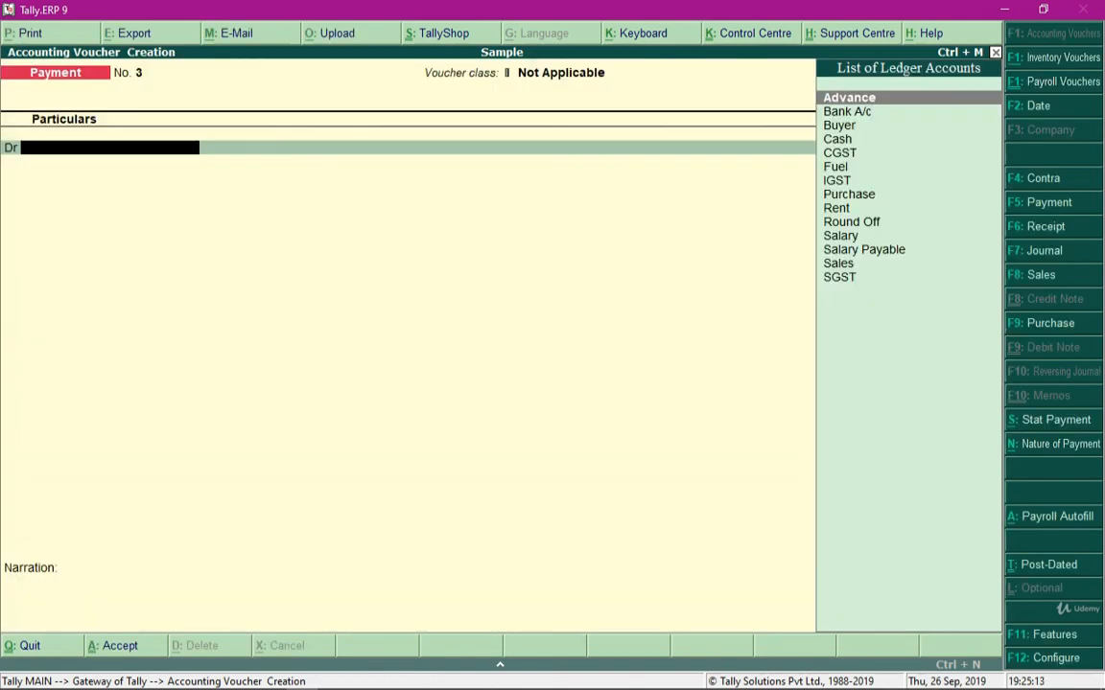